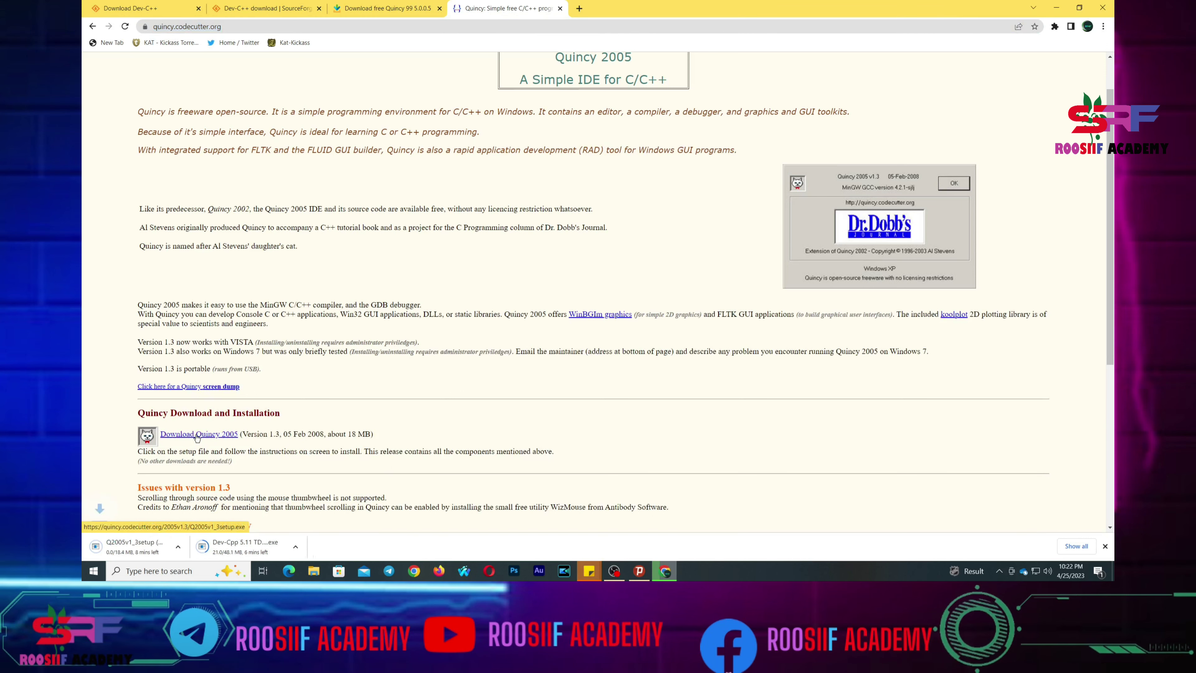
Step: Open the Quincy 2005 download page on FDM Lib, follow its codecutter.net download link, and return to the Quincy site
left_click(403, 8)
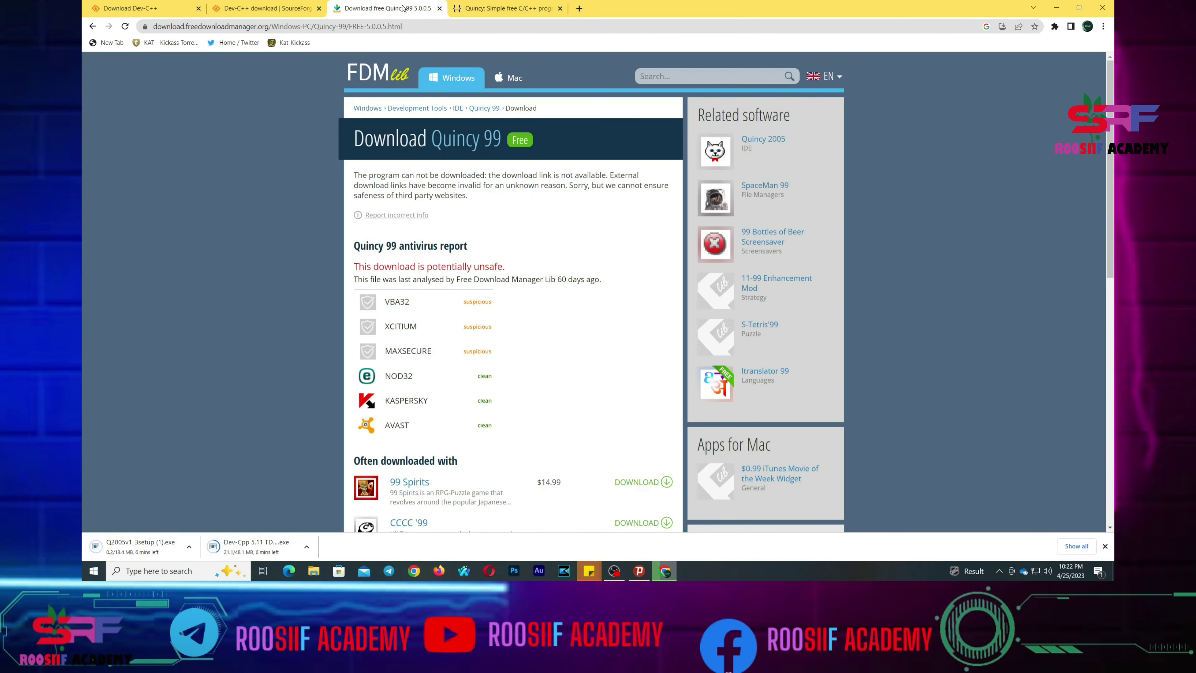
left_click(92, 27)
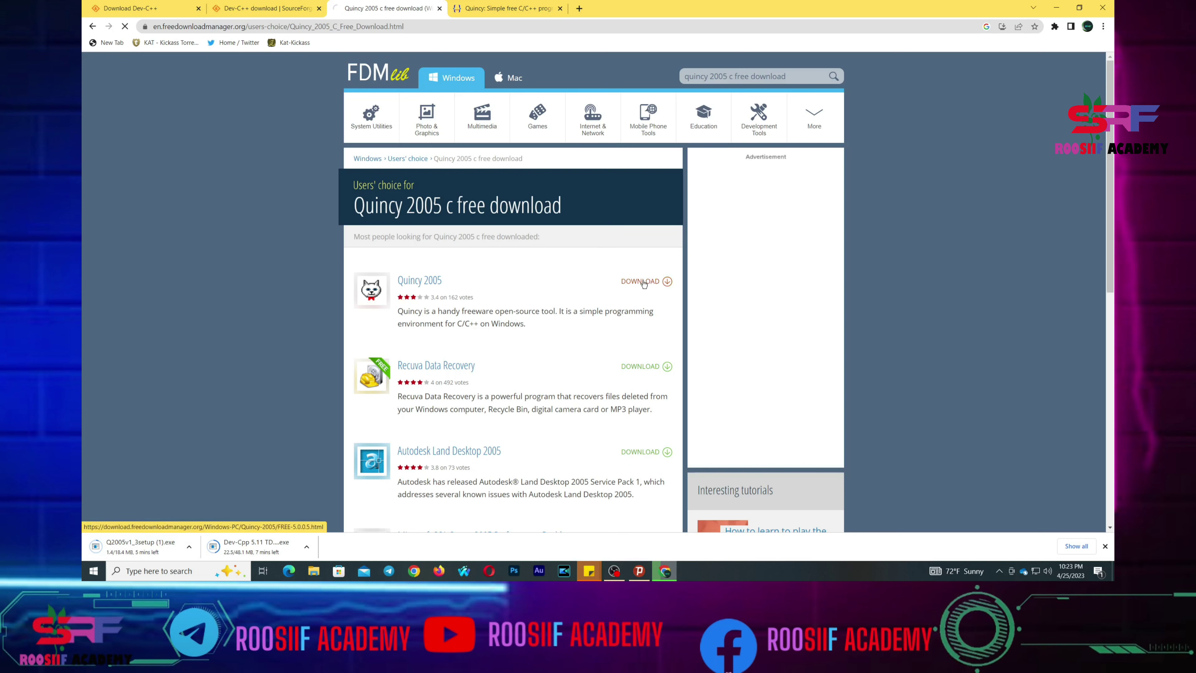
left_click(644, 282)
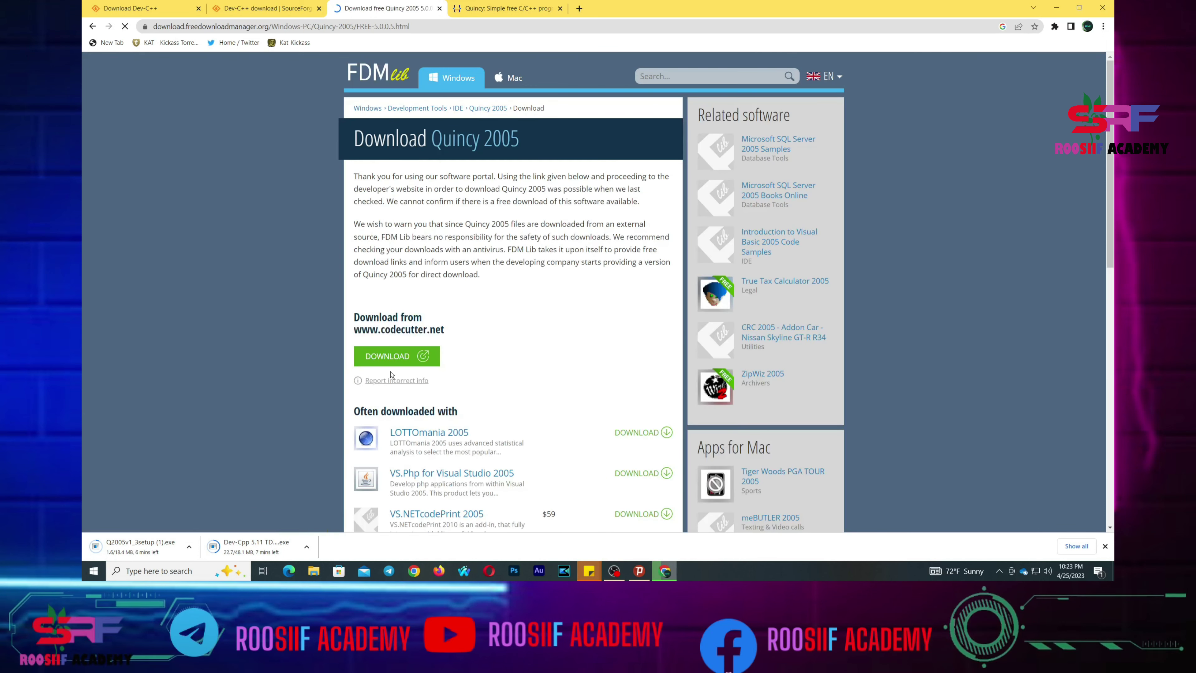
left_click(394, 357)
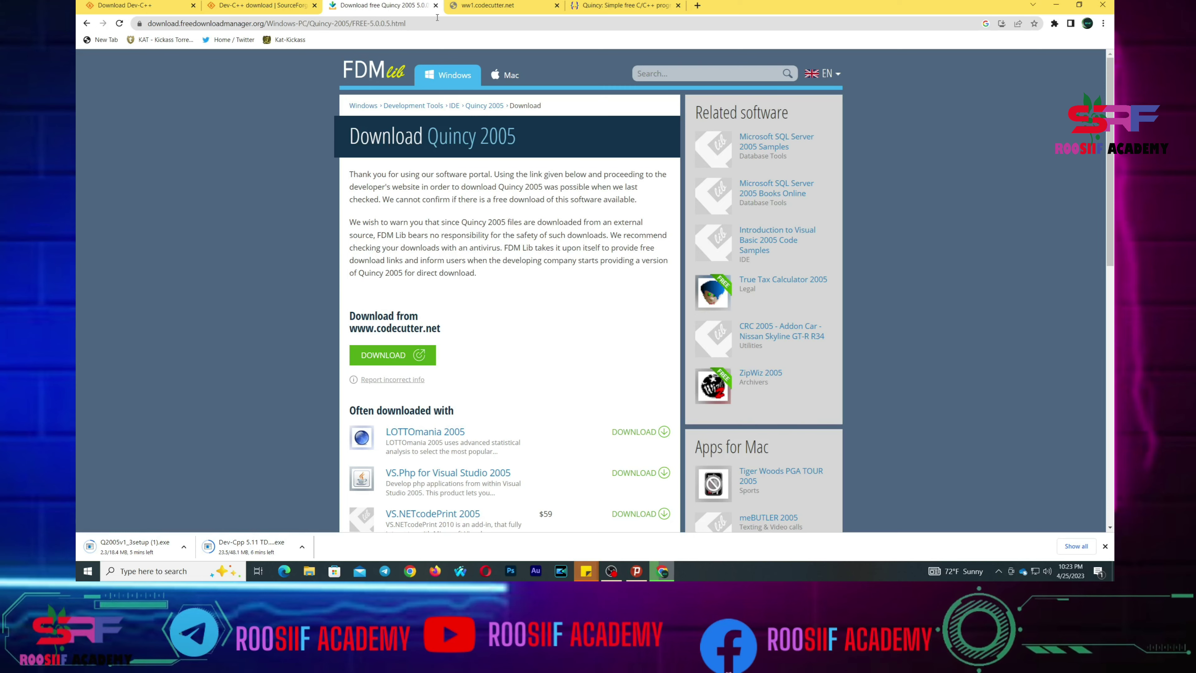
left_click(619, 10)
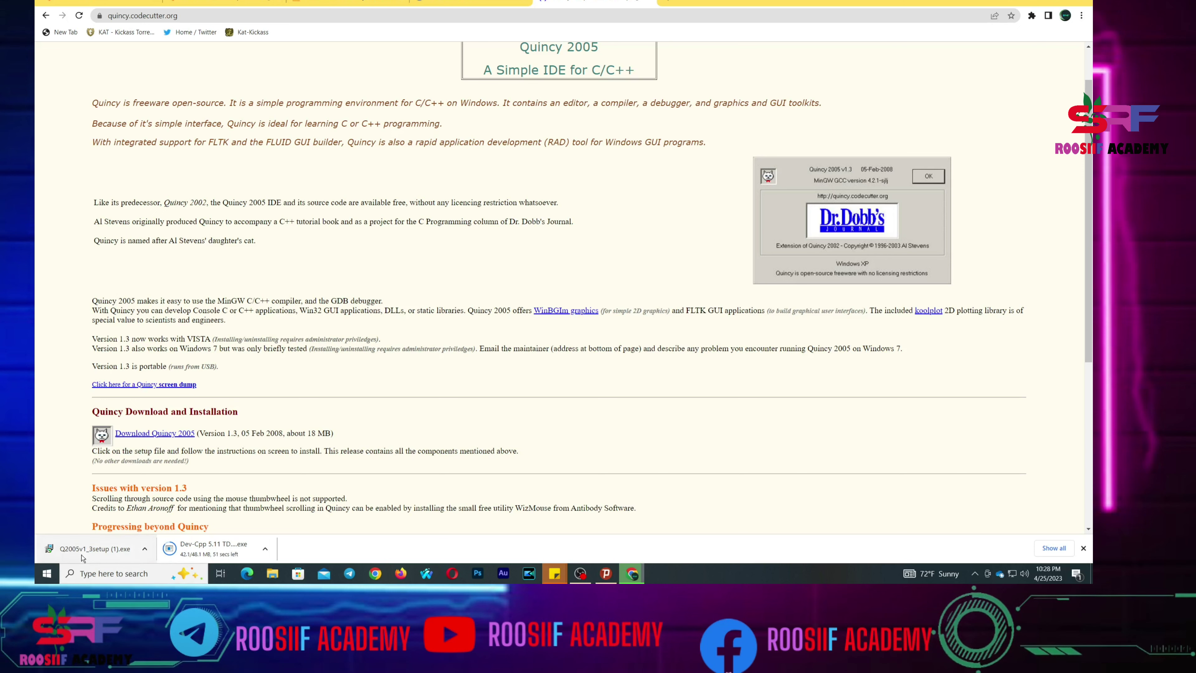
Step: Show the downloaded Quincy 2005 setup file and the Dev-Cpp 5.11 installer in their download folder
right_click(92, 552)
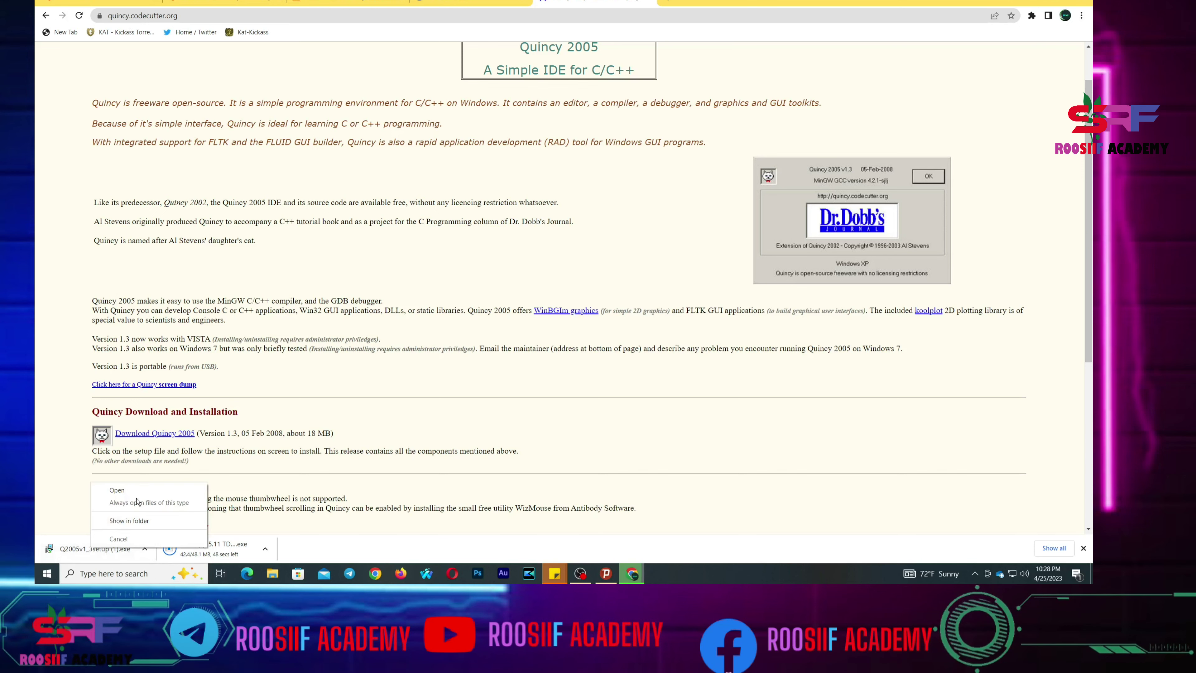
left_click(136, 520)
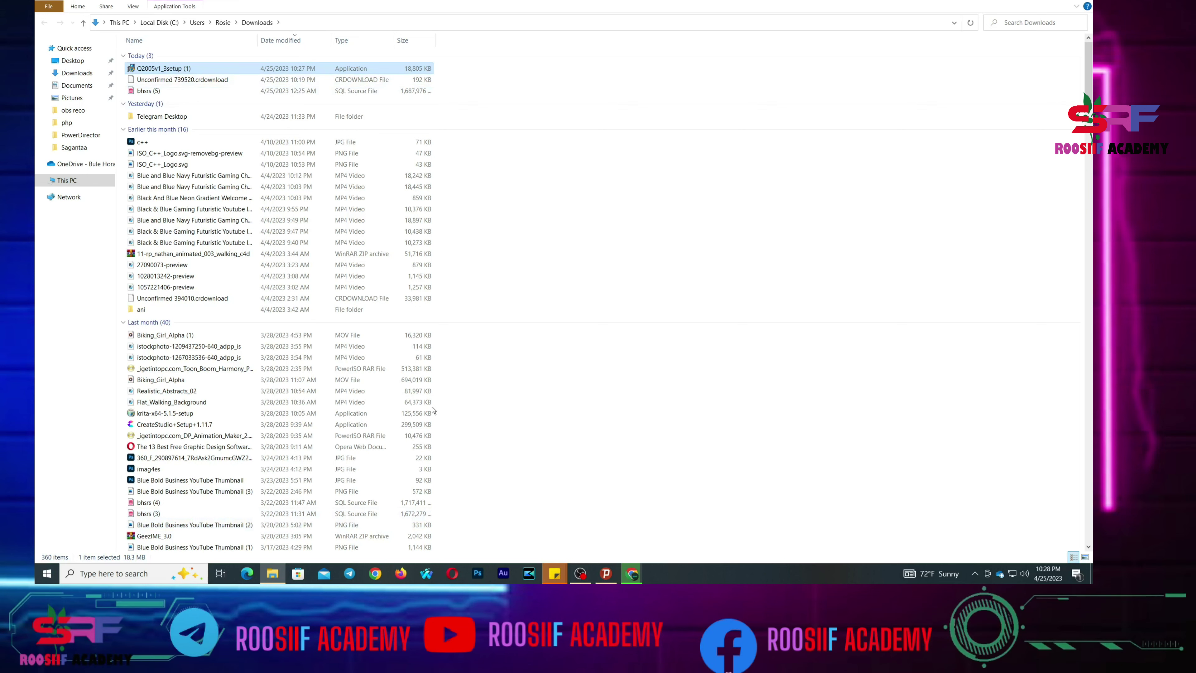
left_click(632, 574)
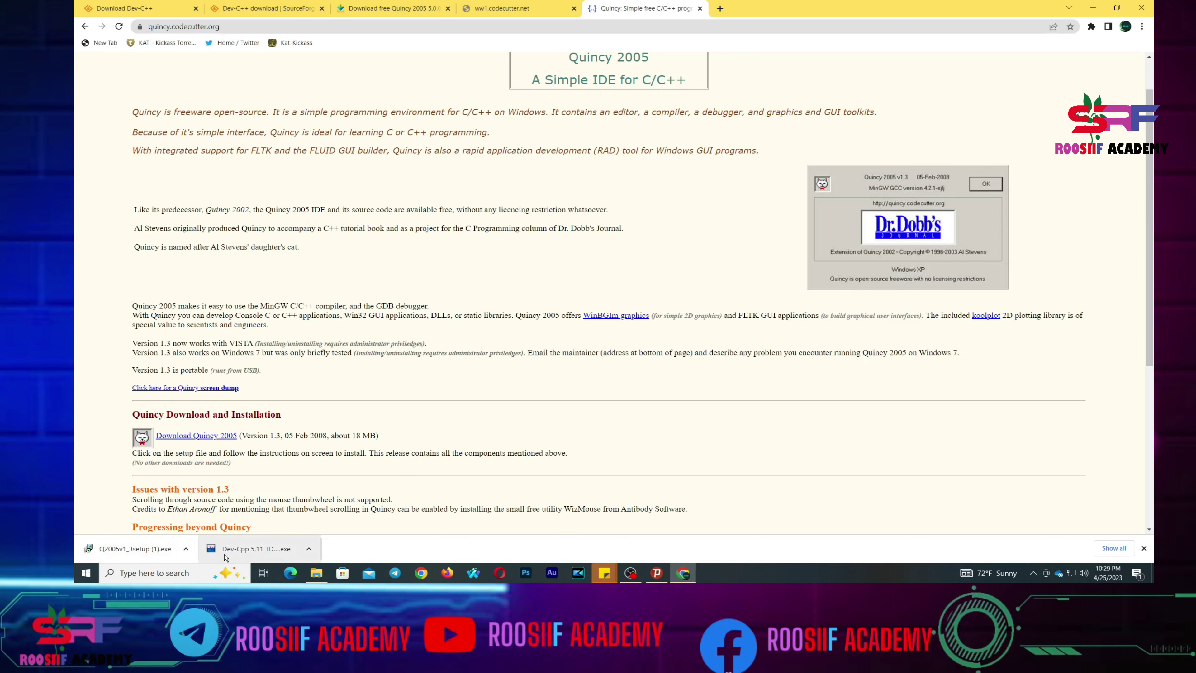
right_click(246, 552)
left_click(272, 528)
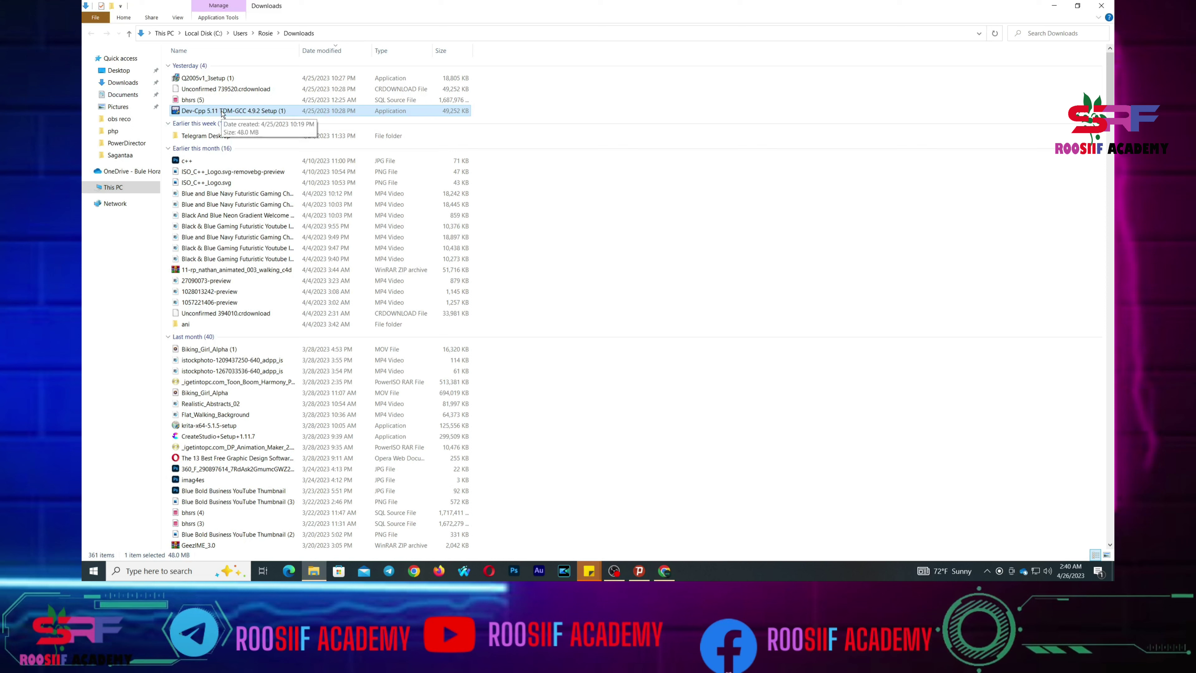
Step: Run the Dev-Cpp 5.11 TDM-GCC 4.9.2 setup in English and accept its license agreement
double_click(224, 114)
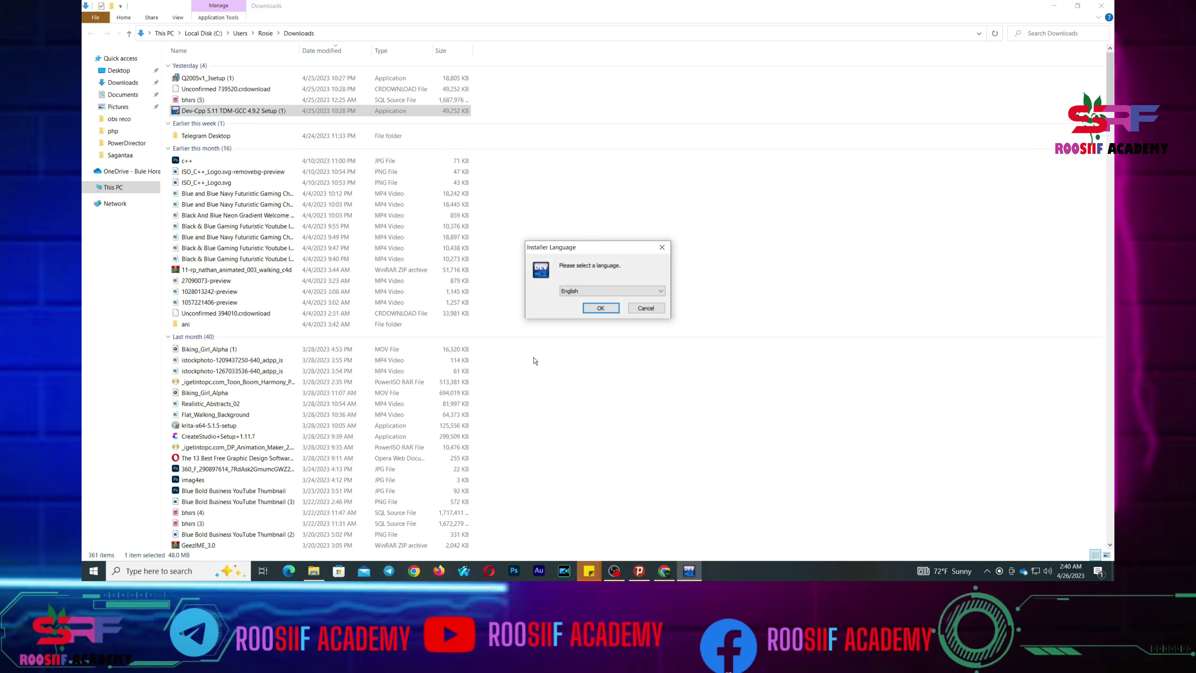
left_click(601, 308)
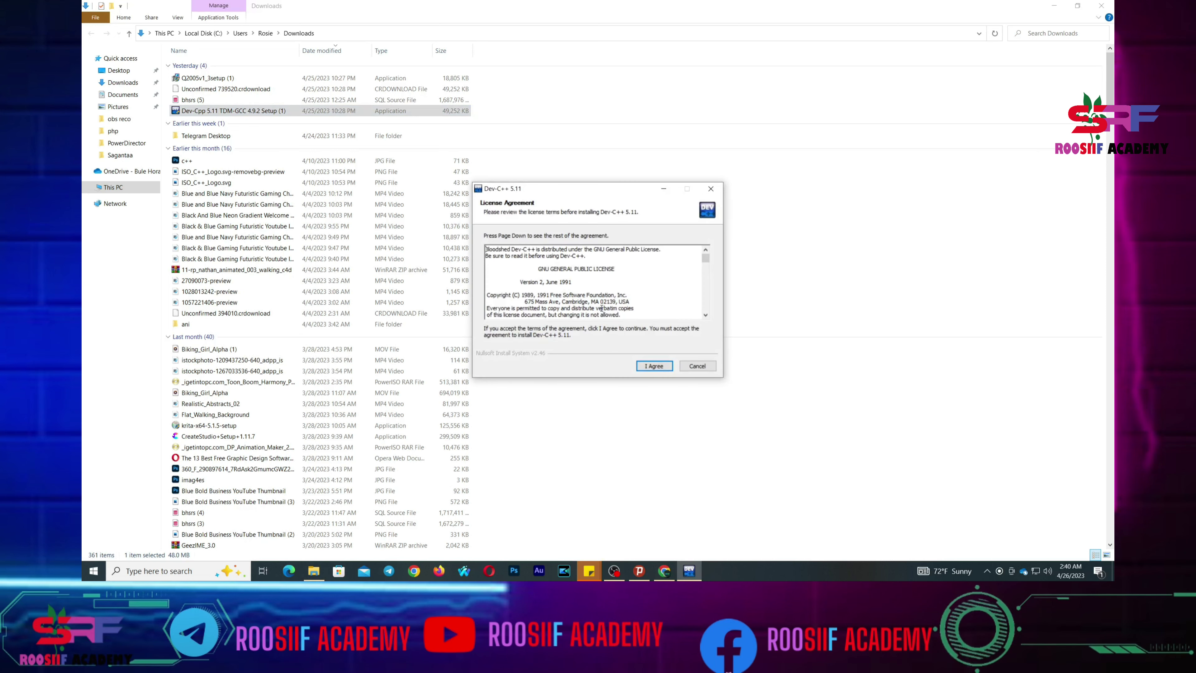
left_click(661, 367)
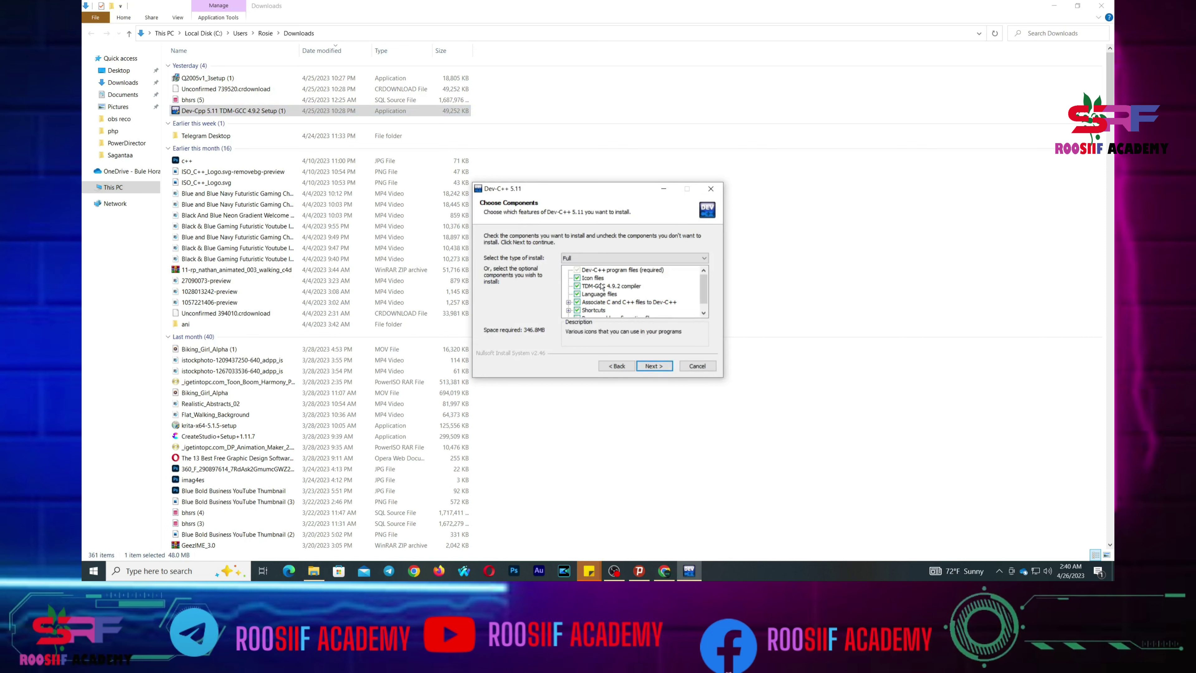
Step: Install the Full set of Dev-C++ components into C:\Program Files (x86)\Dev-Cpp and finish setup with Run Dev-C++ 5.11 enabled
scroll(601, 288, "down", 1)
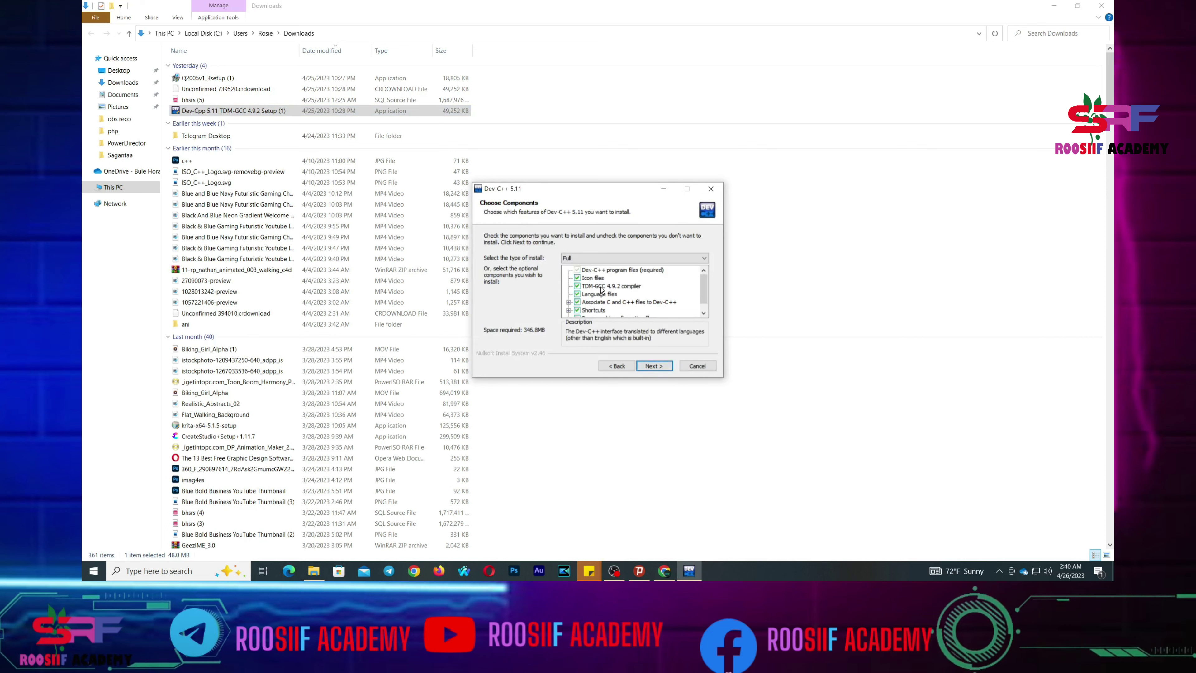
scroll(601, 288, "up", 1)
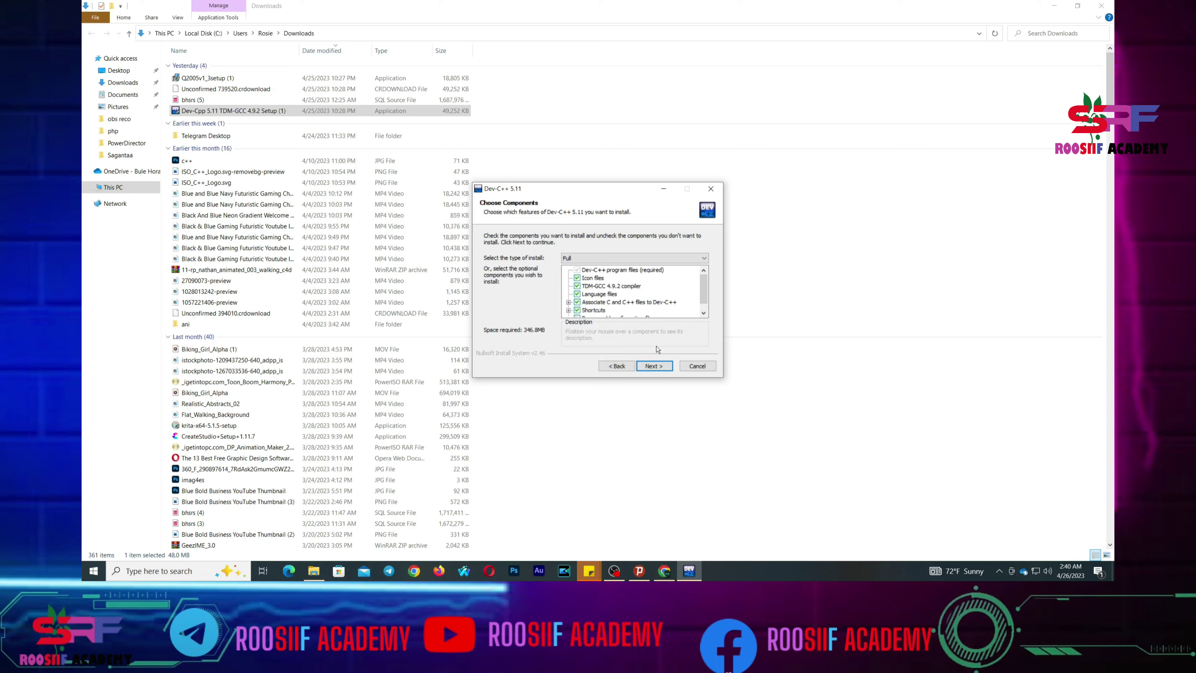
left_click(655, 365)
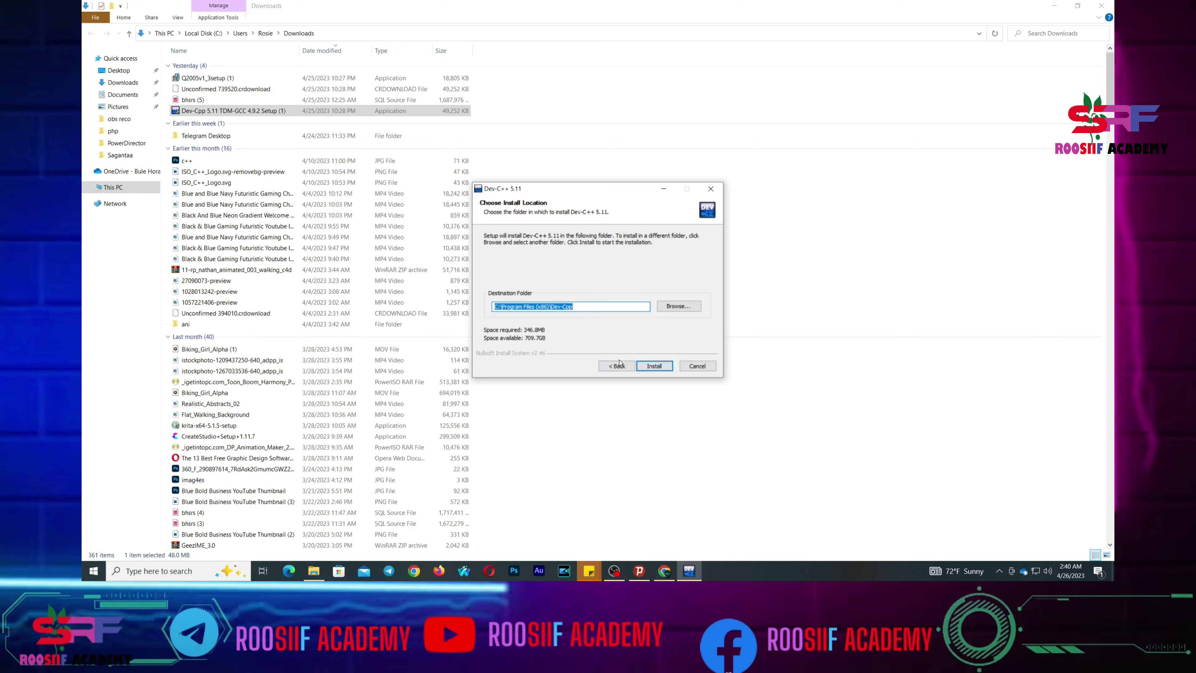
left_click(679, 307)
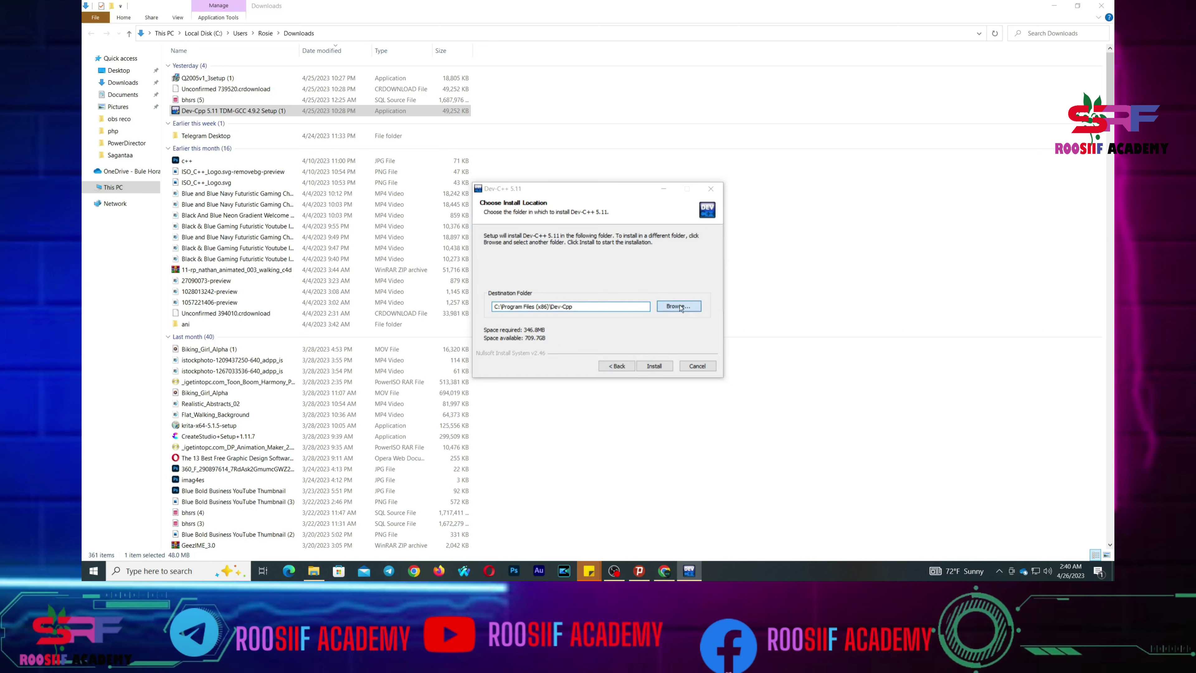
left_click(713, 437)
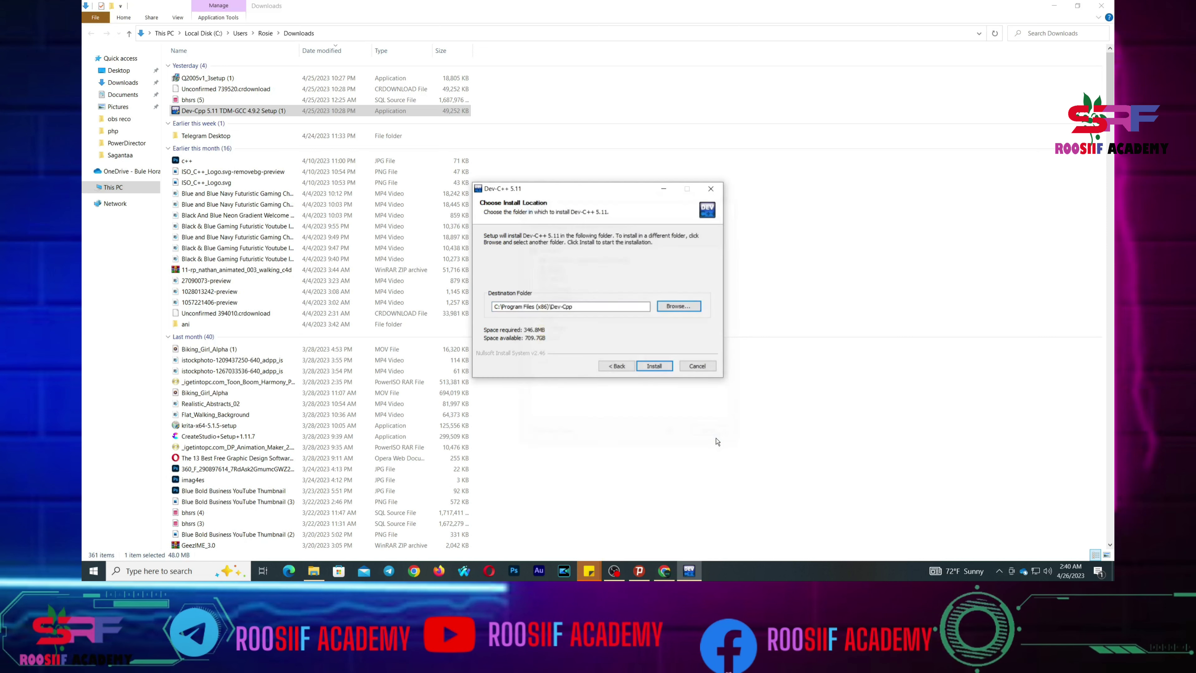
left_click(654, 366)
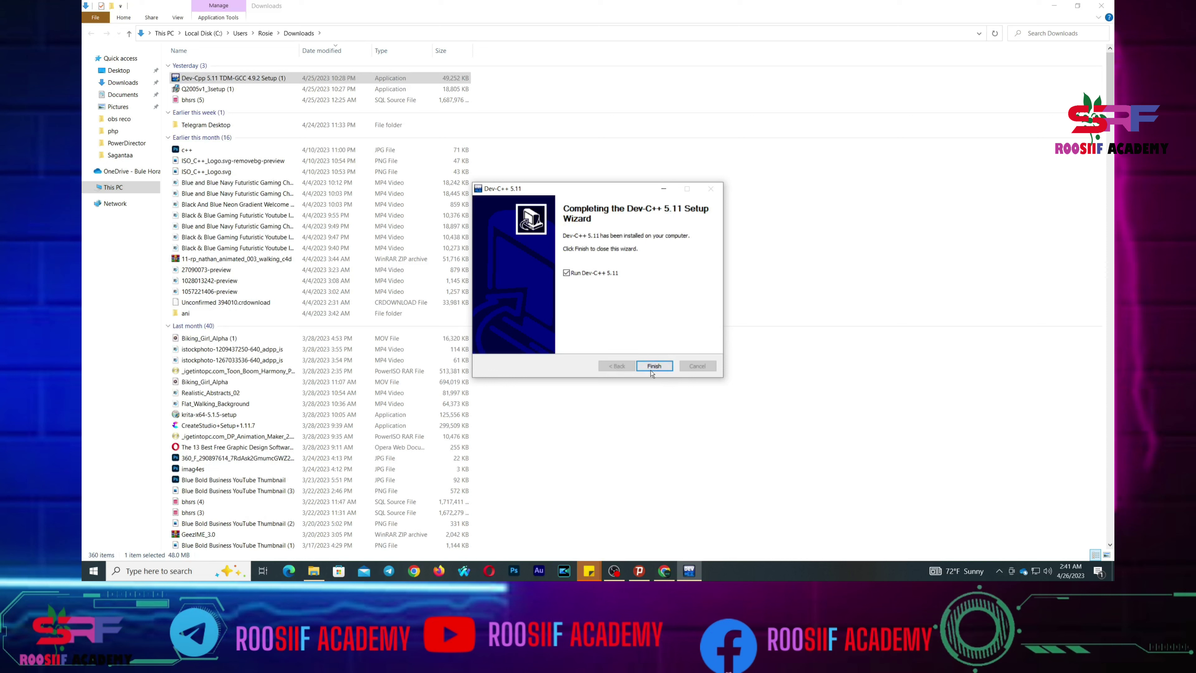
left_click(662, 367)
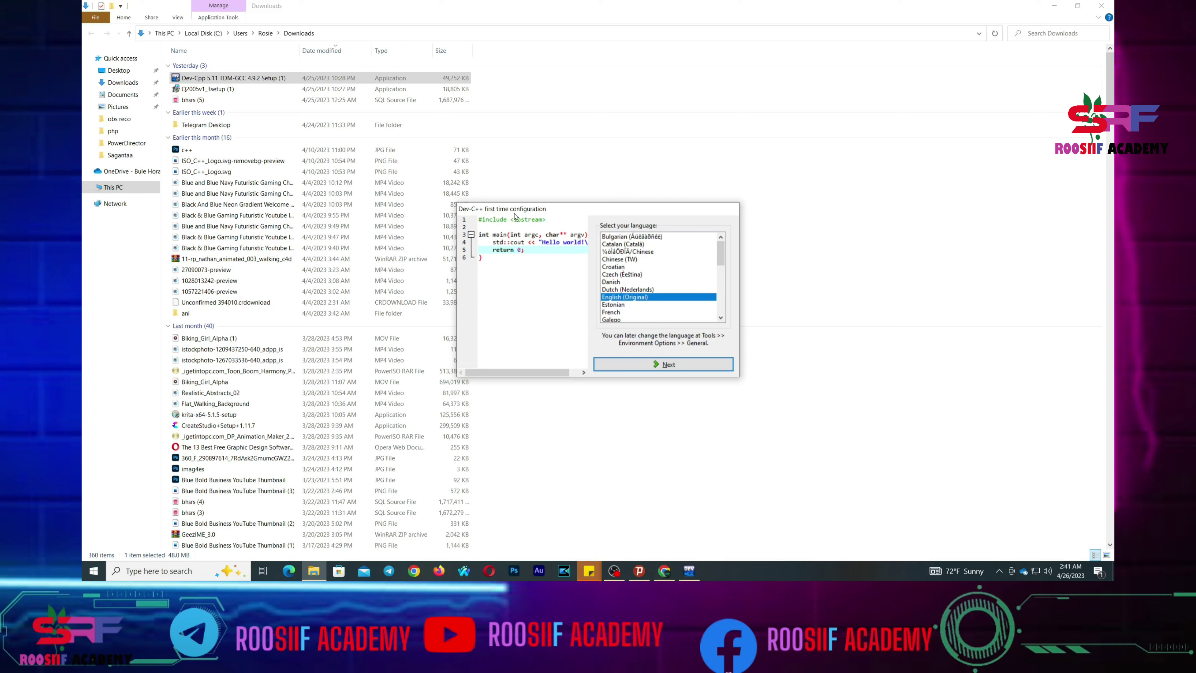
Step: Accept English (Original) as the interface language in the Dev-C++ first time configuration
left_click_drag(481, 223, 584, 250)
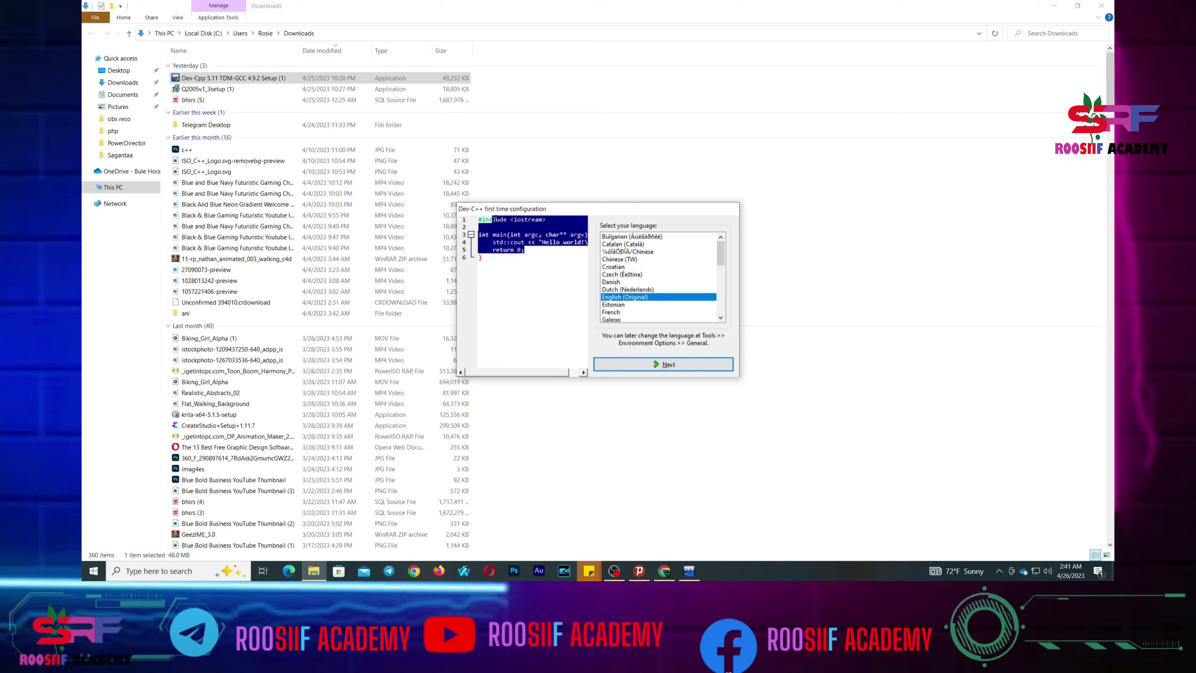
left_click(547, 219)
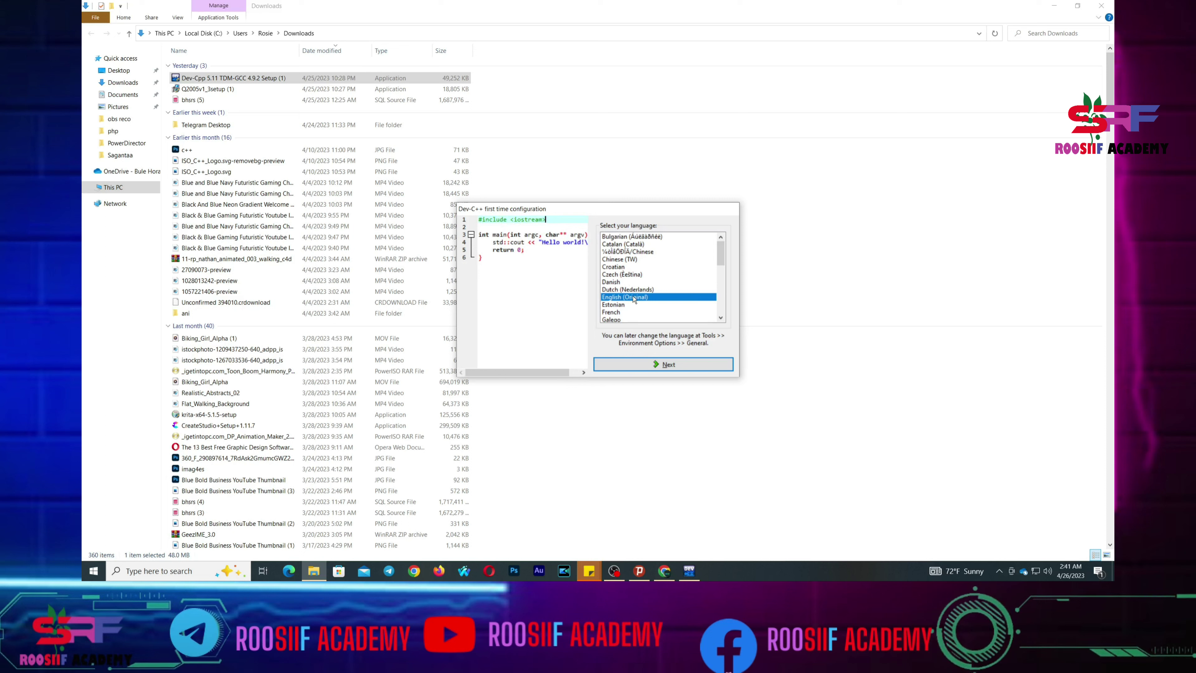
scroll(721, 319, "down", 2)
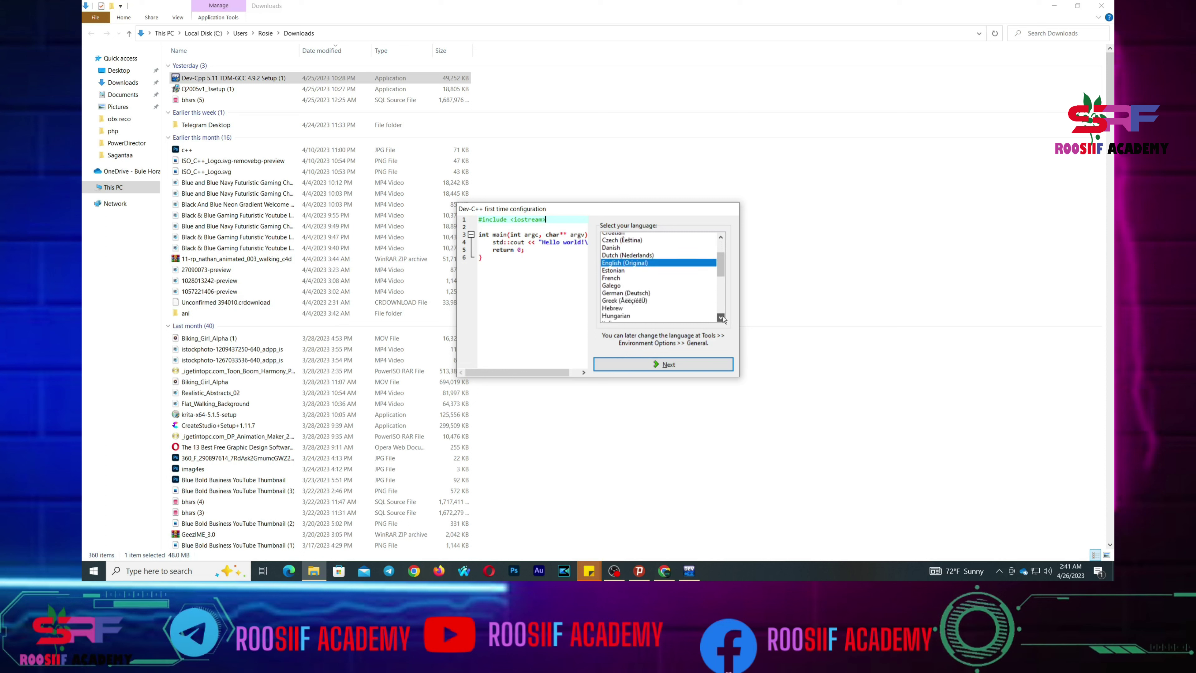
left_click(721, 317)
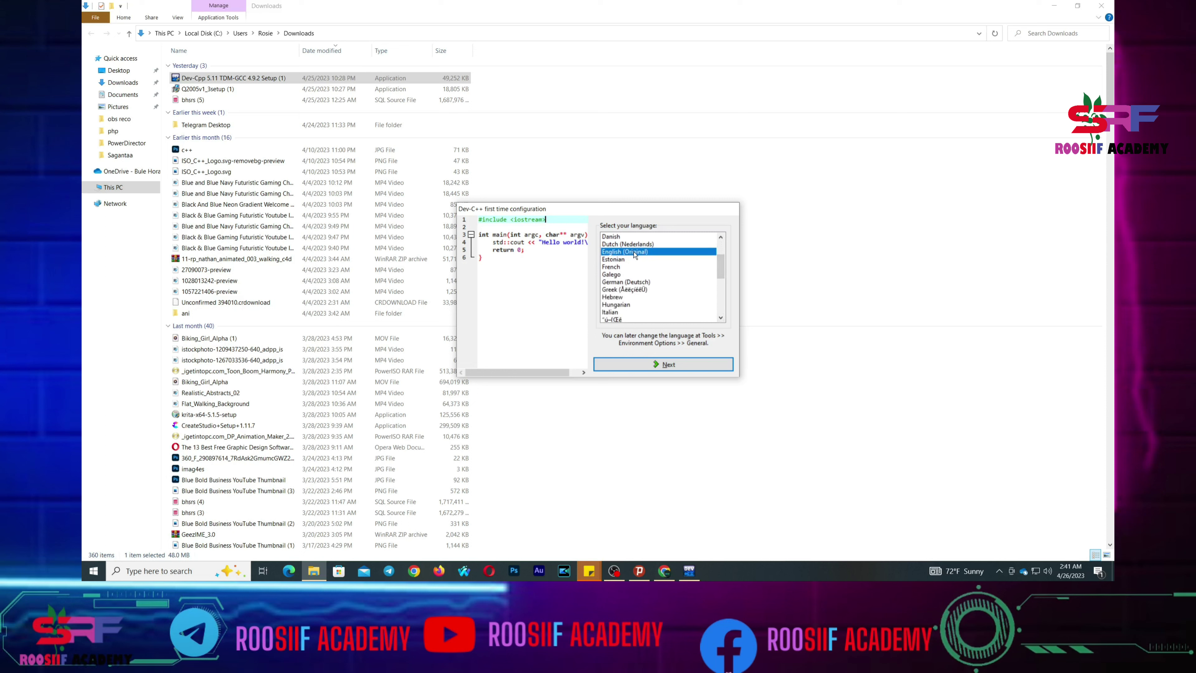
left_click(669, 364)
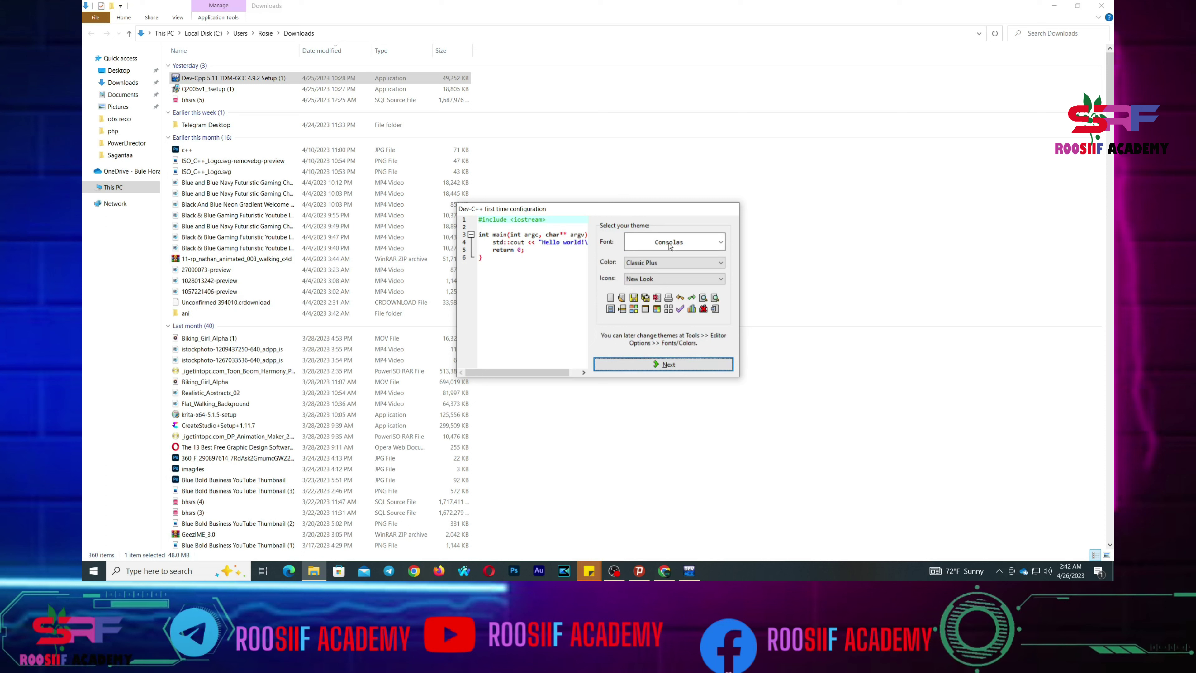
Step: Keep the Consolas font, Classic Plus colors and New Look icons as the editor theme, and complete the first time configuration
left_click(653, 271)
left_click(711, 266)
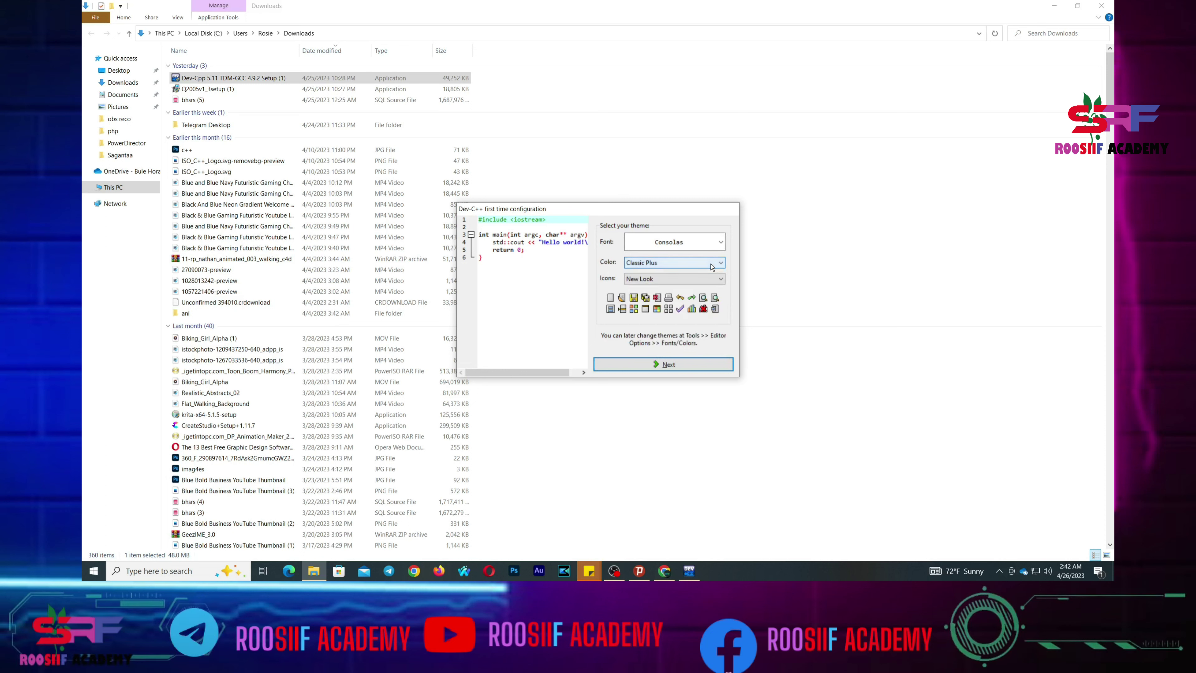
left_click(669, 278)
left_click(669, 279)
left_click(670, 366)
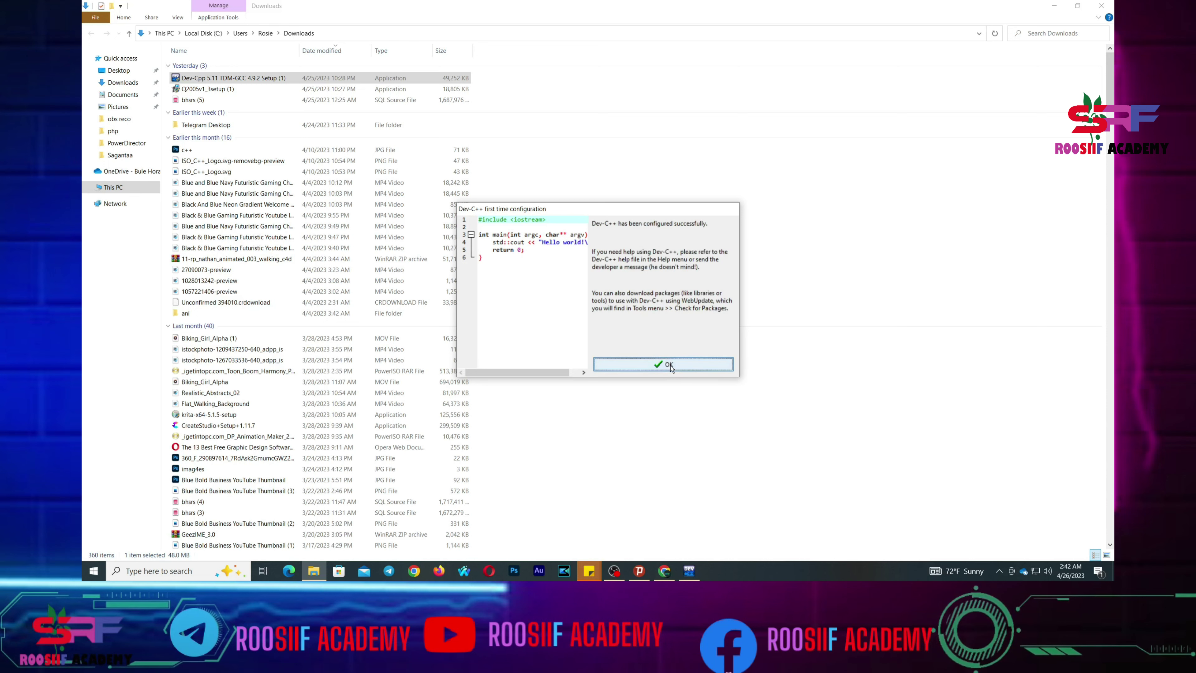
left_click(671, 366)
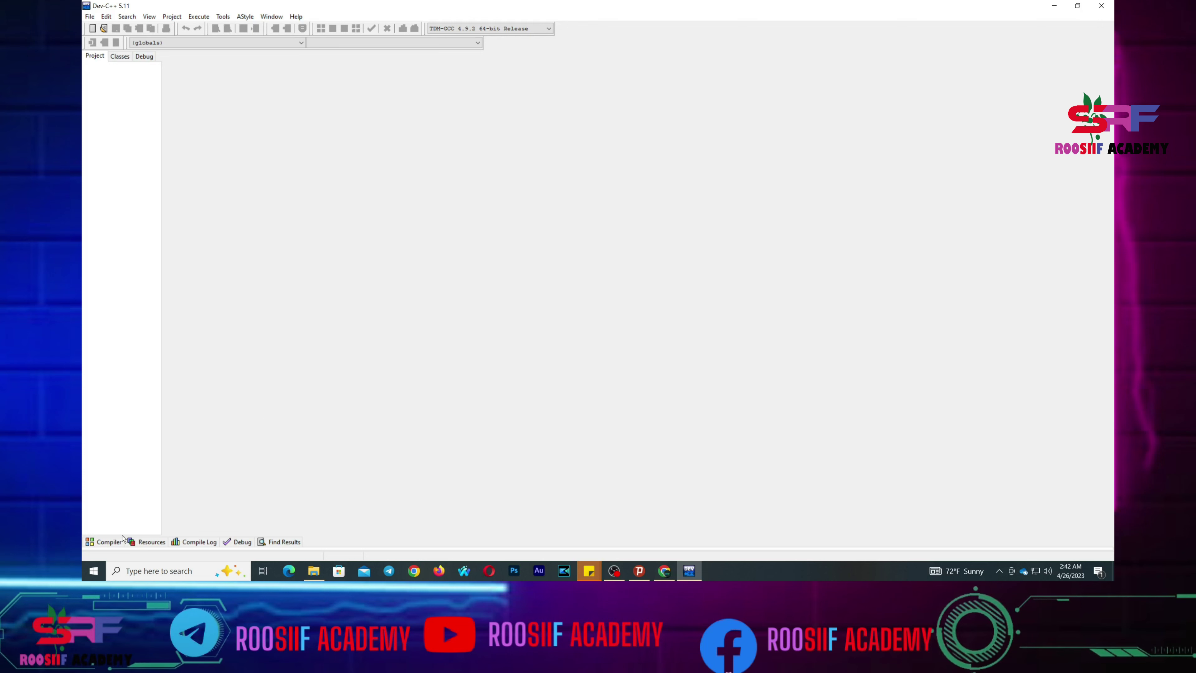
Step: Look through the Compile Log, Debug and Find Results output views, then return to the Compiler output
left_click(114, 542)
left_click(199, 465)
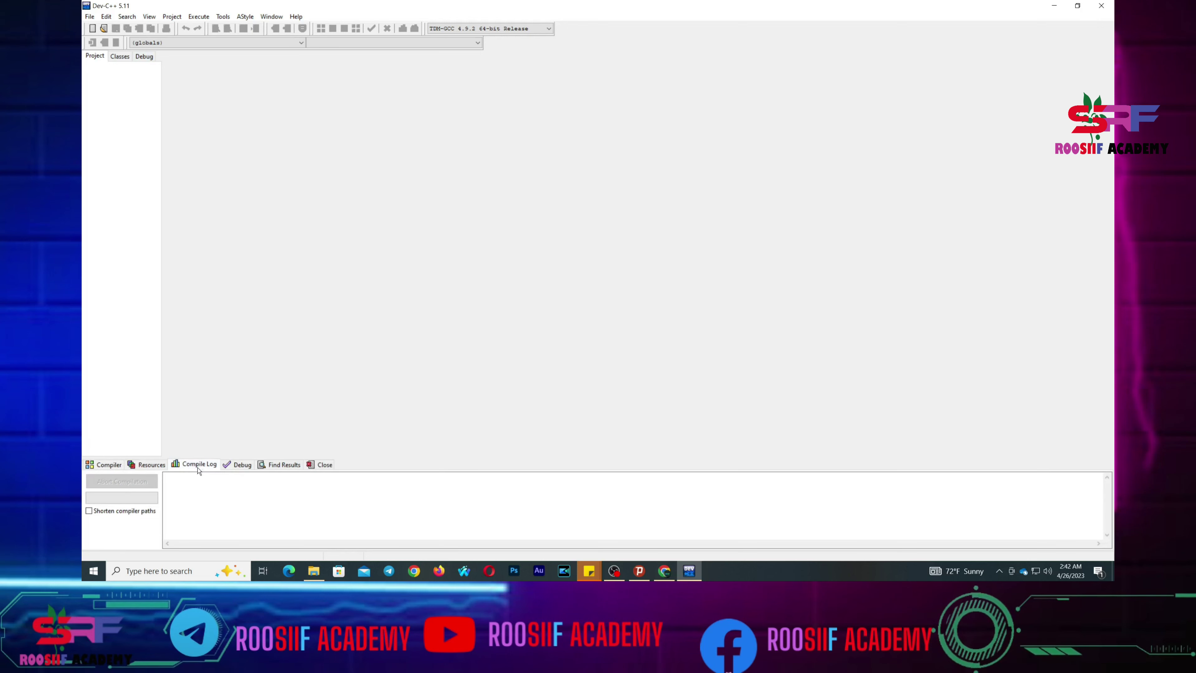
left_click(243, 465)
left_click(278, 465)
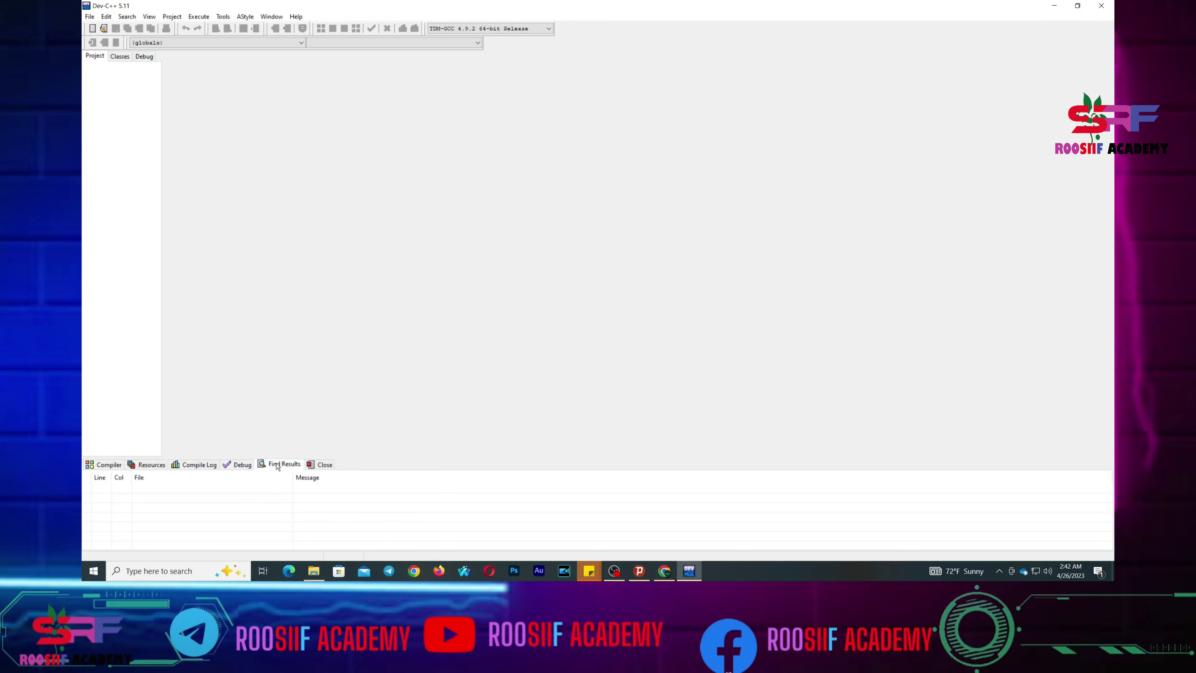
left_click(320, 464)
left_click(109, 542)
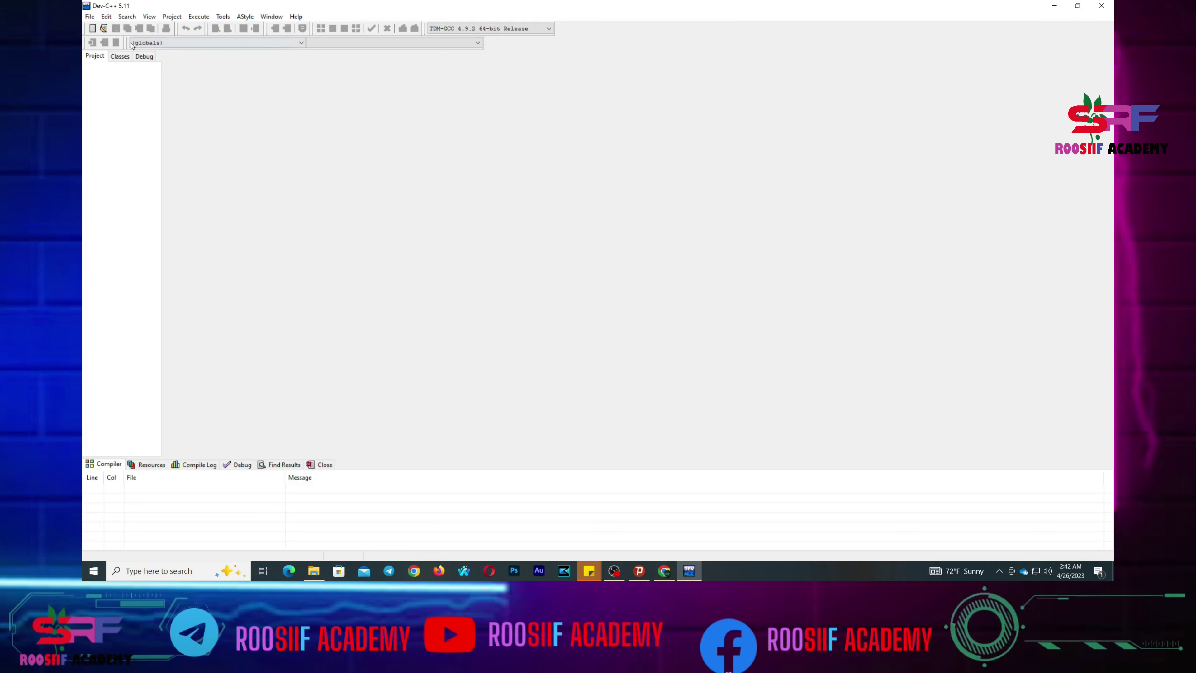
Step: Create a new empty C++ project named Function
left_click(89, 17)
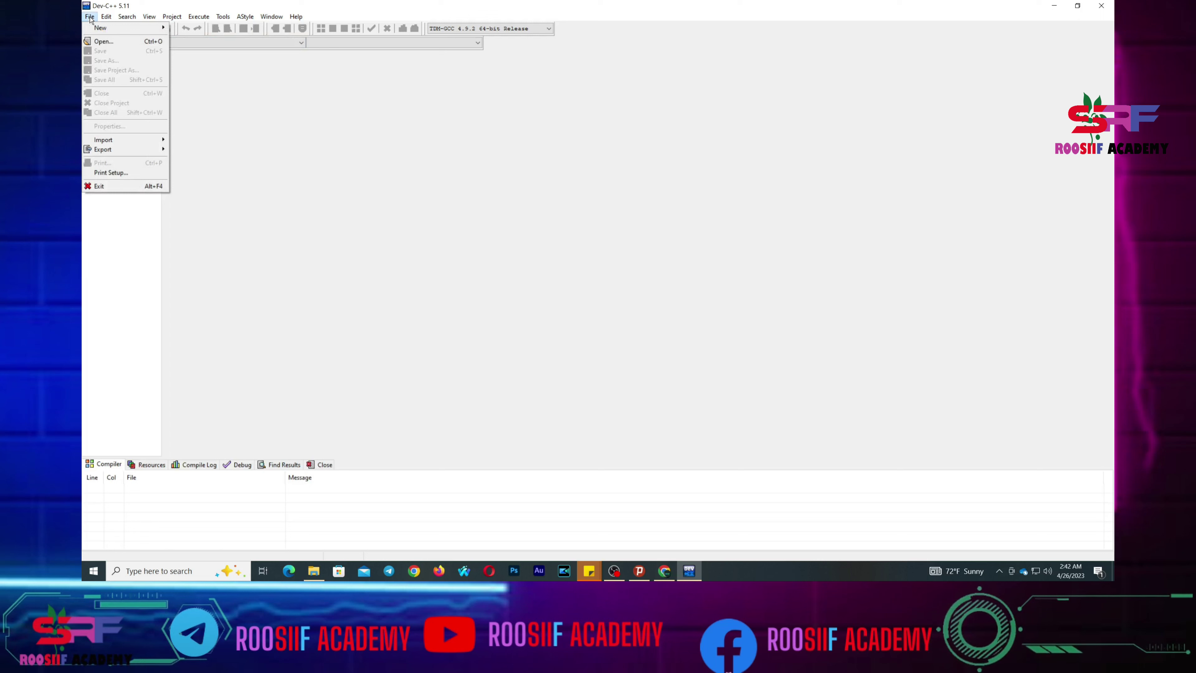
left_click(106, 17)
mouse_move(152, 28)
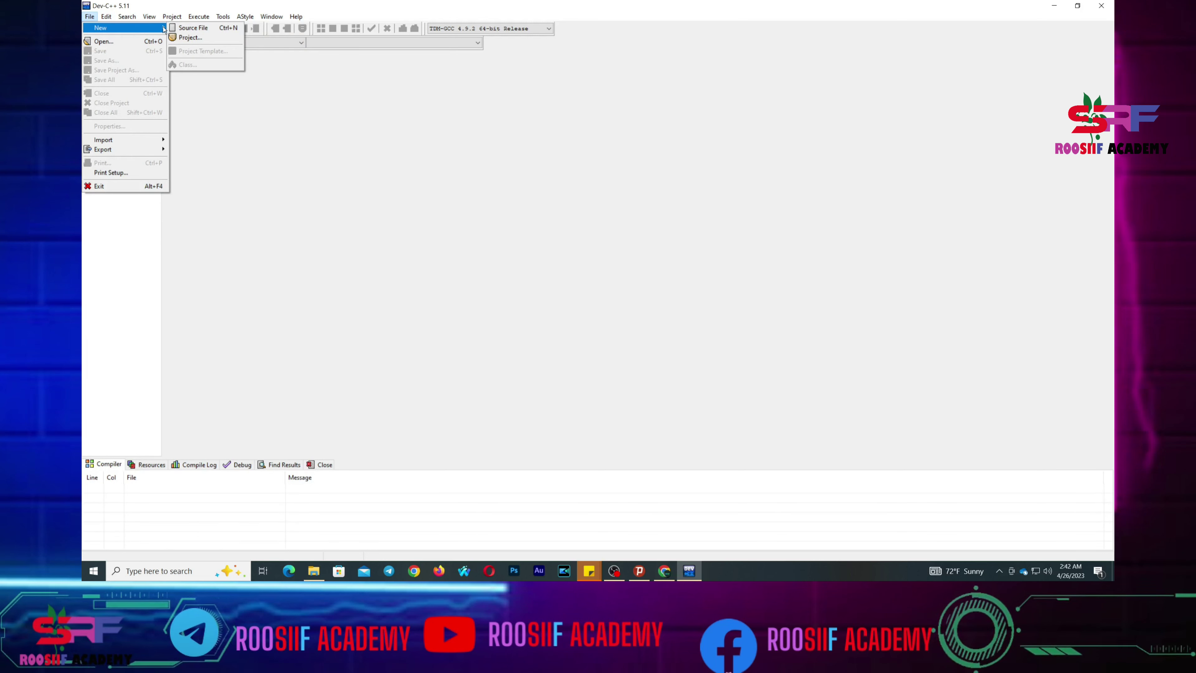
left_click(191, 37)
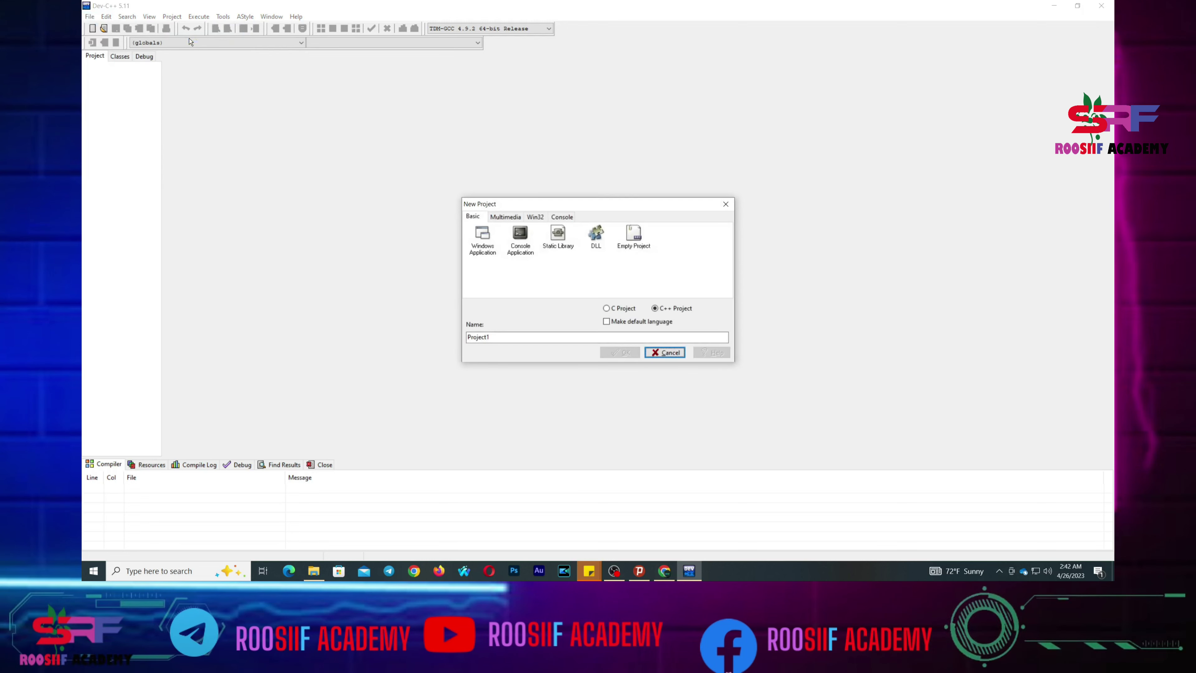
double_click(490, 337)
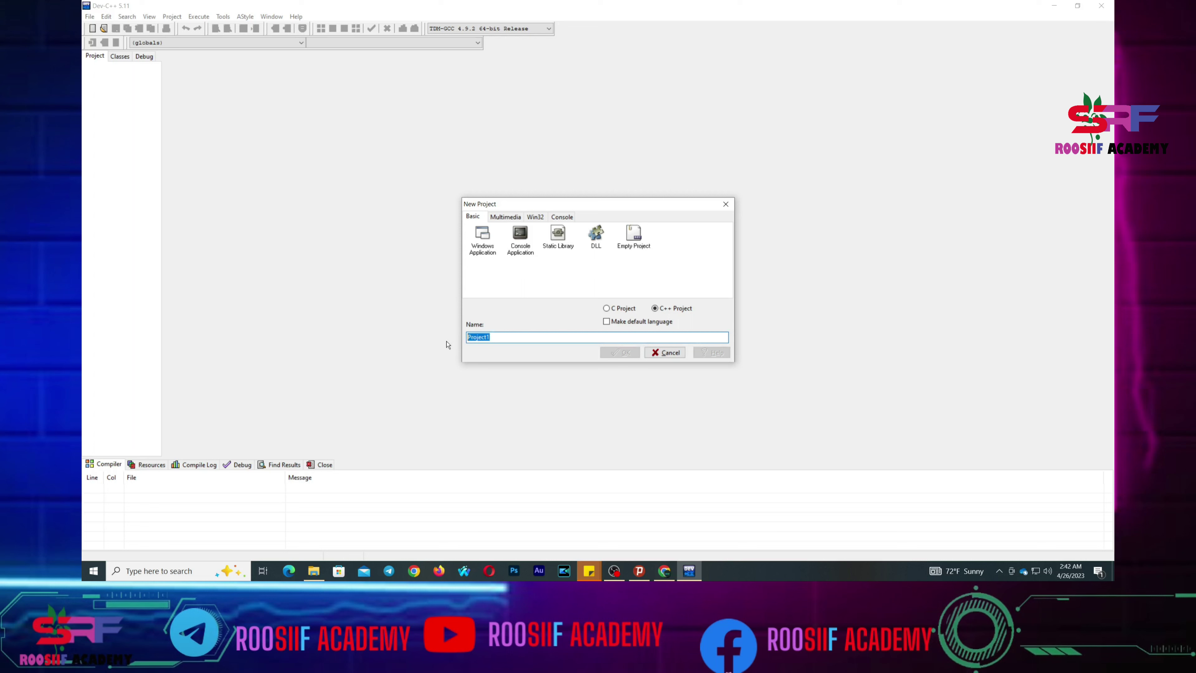
type("Function")
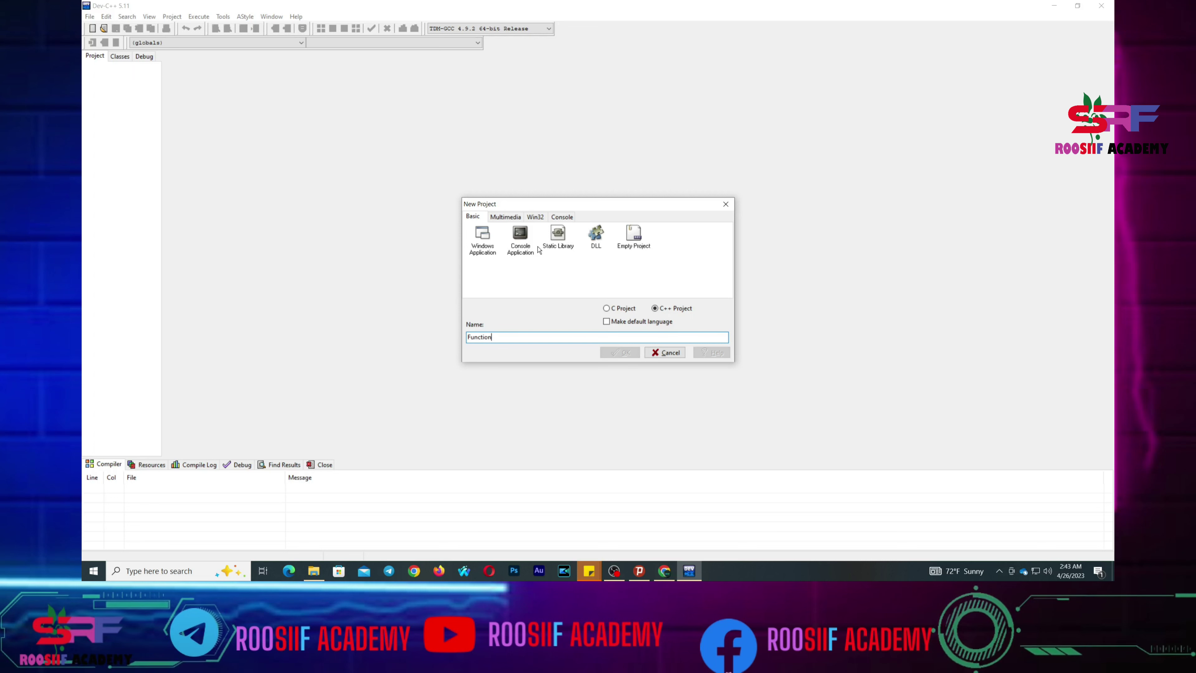
left_click(635, 244)
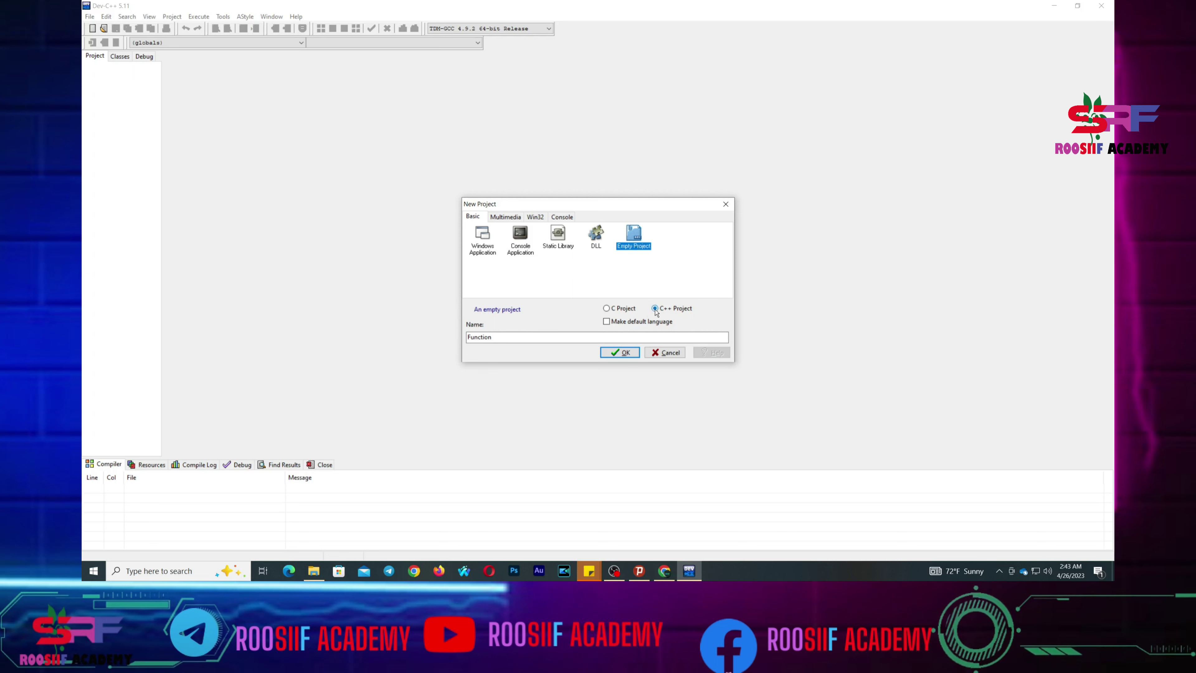
left_click(607, 309)
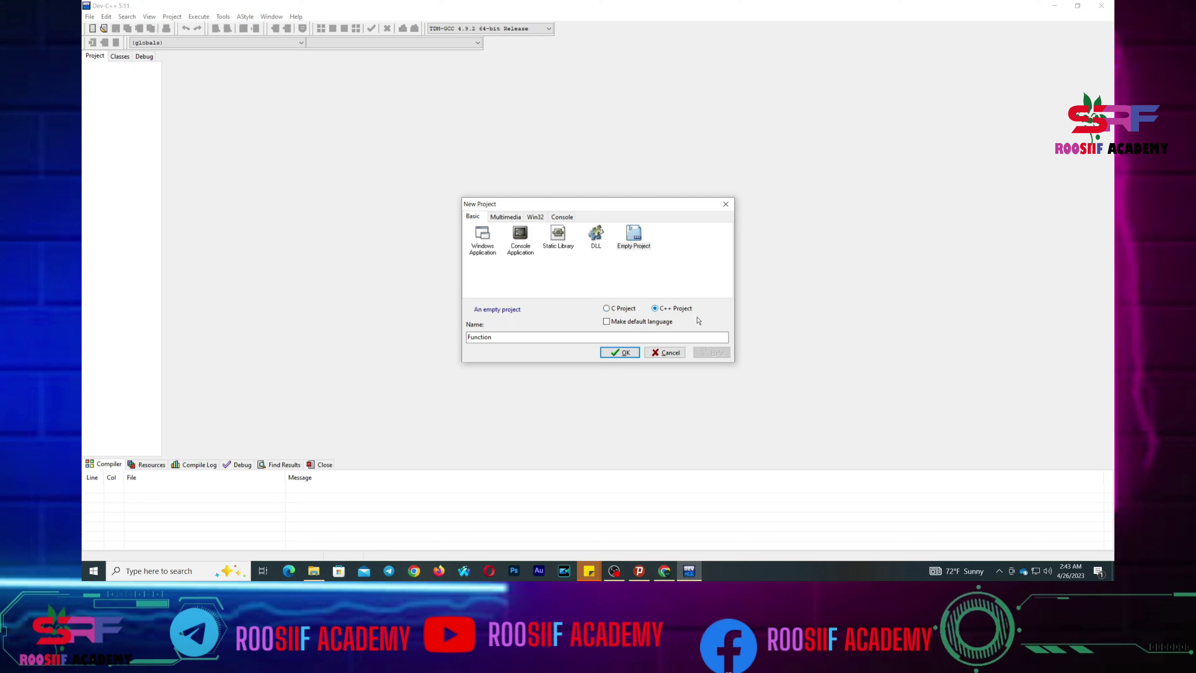
left_click(622, 352)
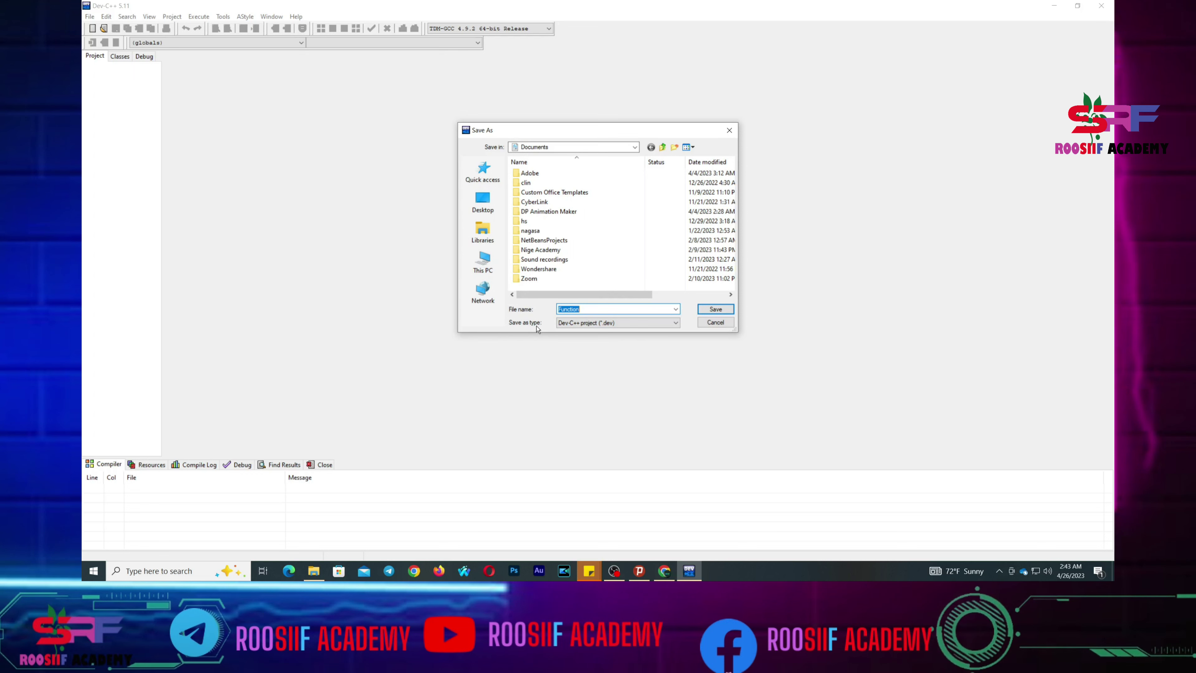
Step: Save the project as Function in Documents with the Dev-C++ project (*.dev) type, and expand its node in the project tree
left_click(588, 307)
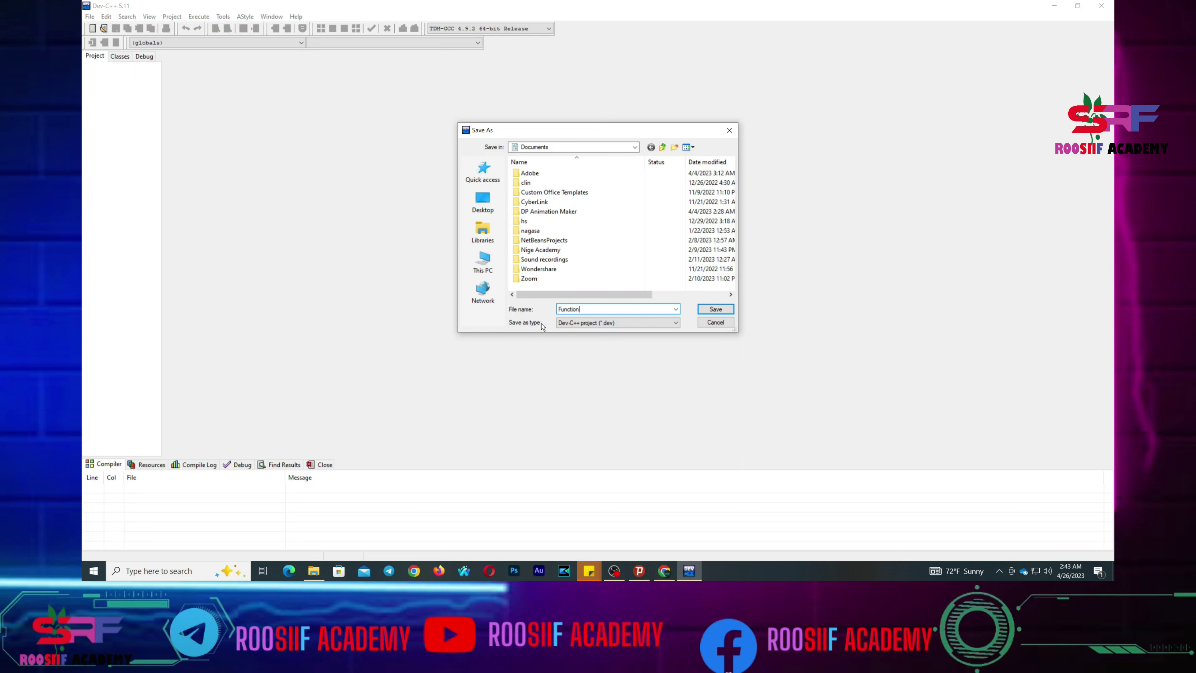
left_click(619, 324)
left_click(619, 324)
left_click(713, 309)
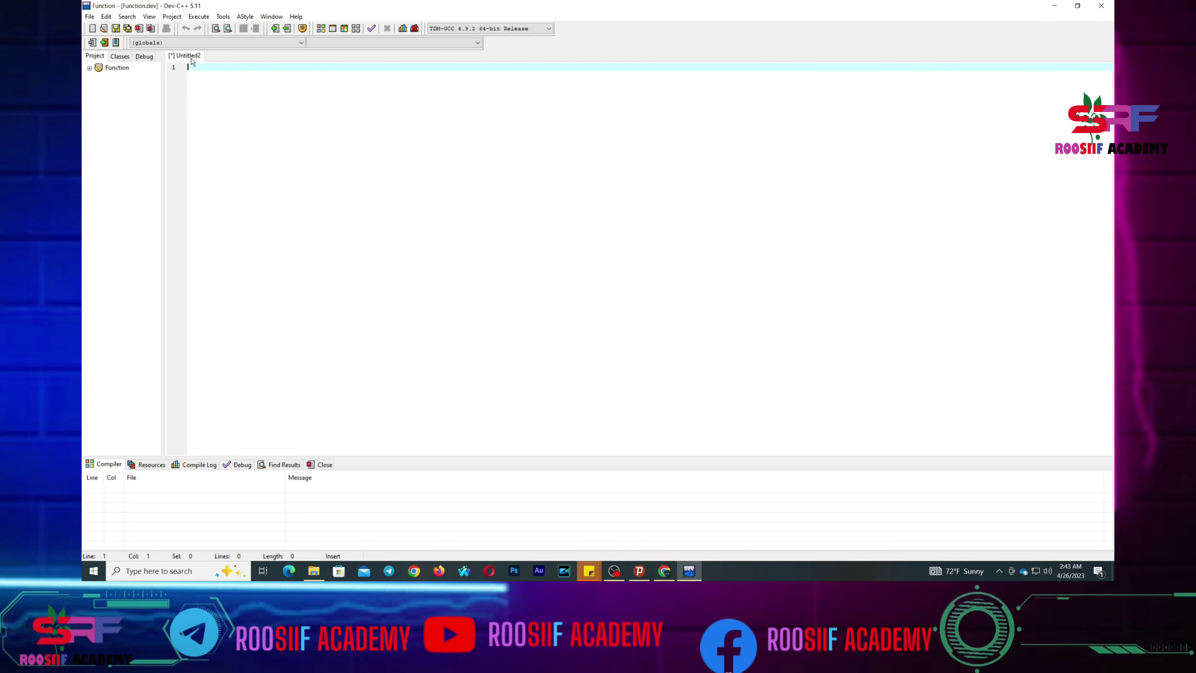
left_click(90, 68)
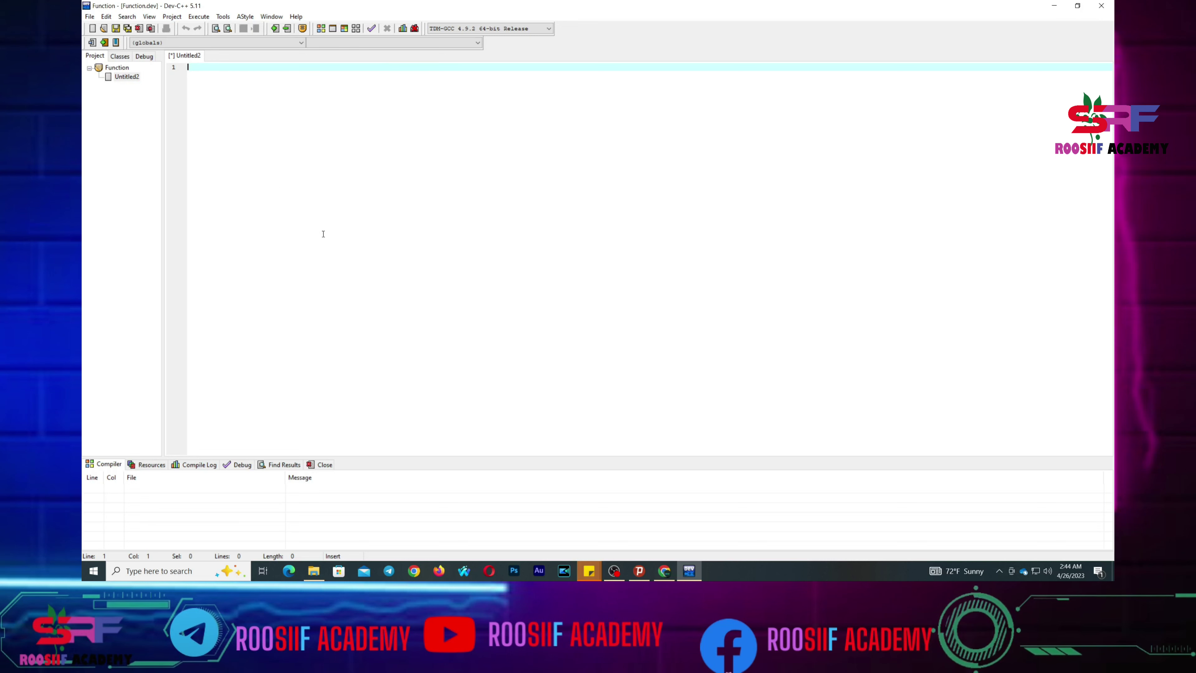
Step: Switch to File Explorer and run the Q2005v1_3setup (1) installer from the Downloads folder
left_click(312, 571)
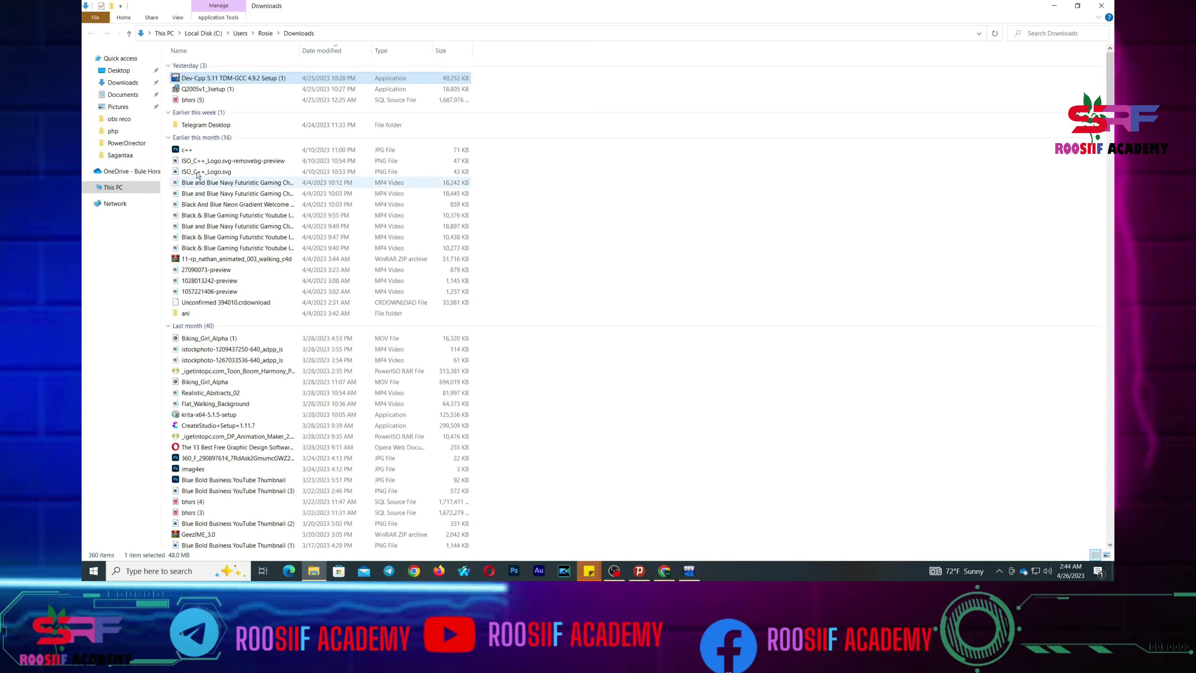
left_click(217, 91)
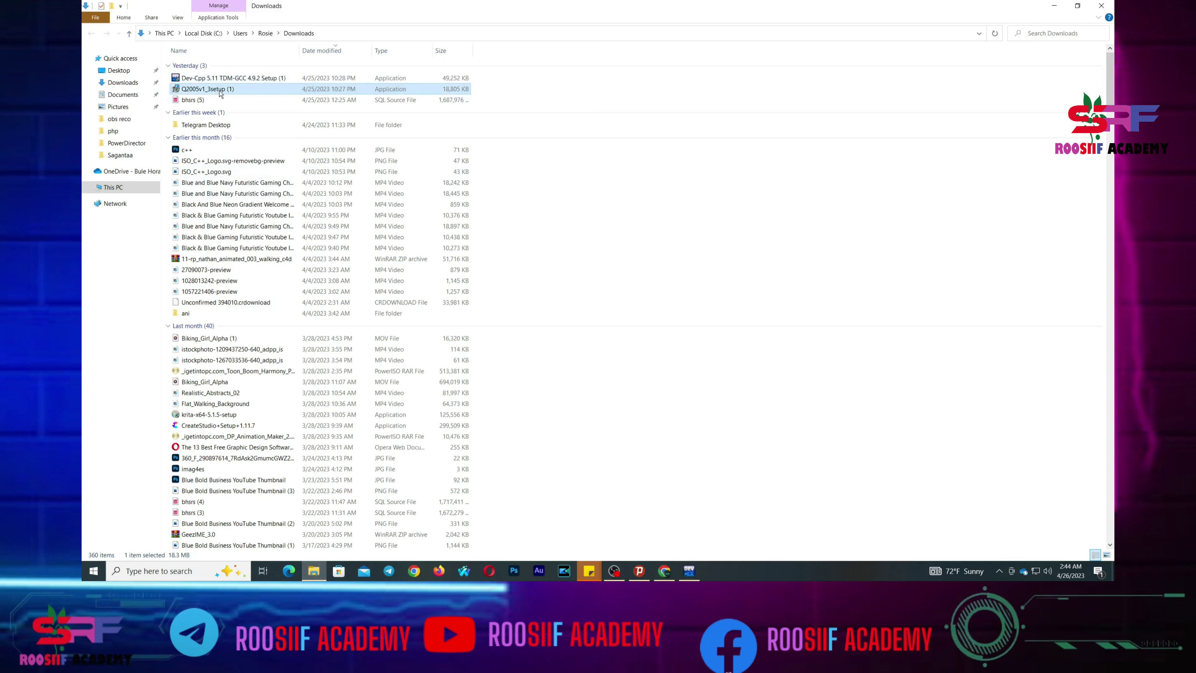
double_click(218, 91)
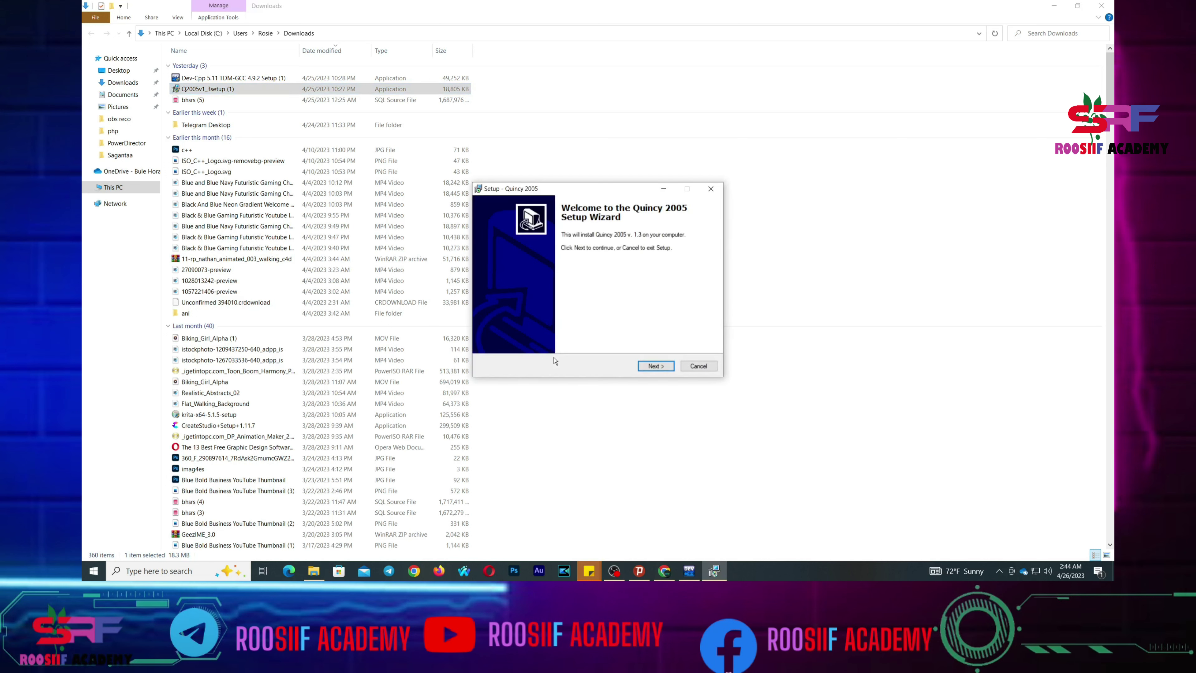
Step: Install Quincy 2005 into C:\Program Files (x86)\quincy with desktop and Quick Launch icons, and finish setup with Launch Quincy 2005 enabled
left_click(656, 366)
left_click(656, 366)
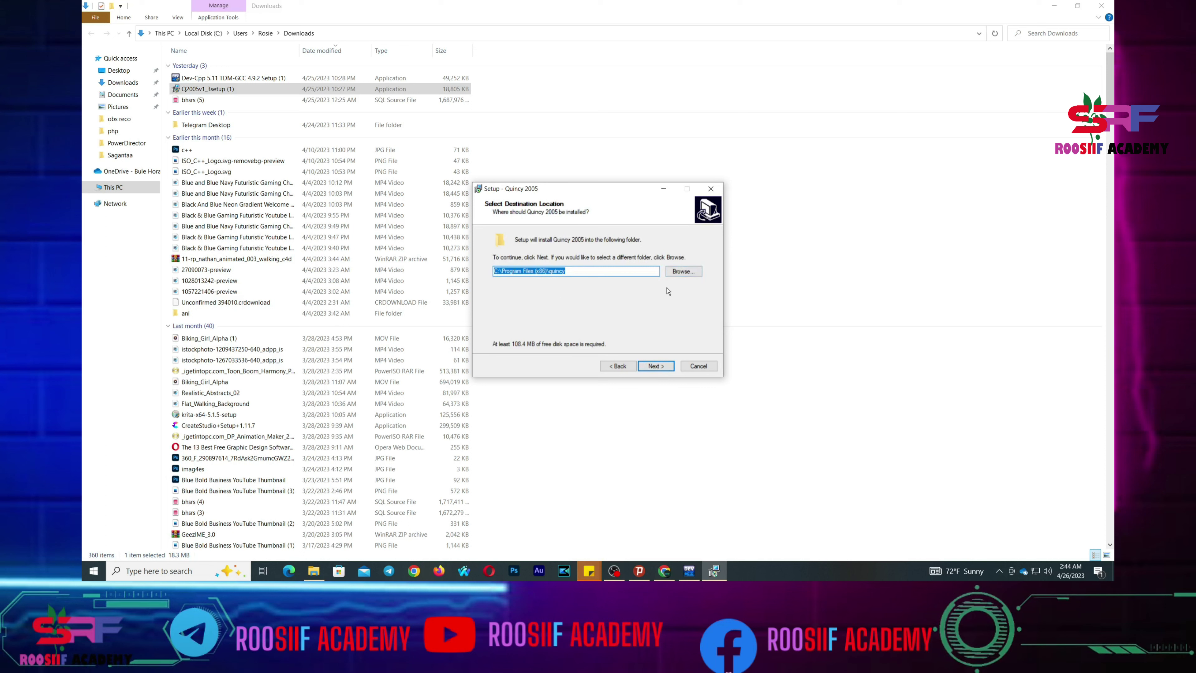
left_click(665, 367)
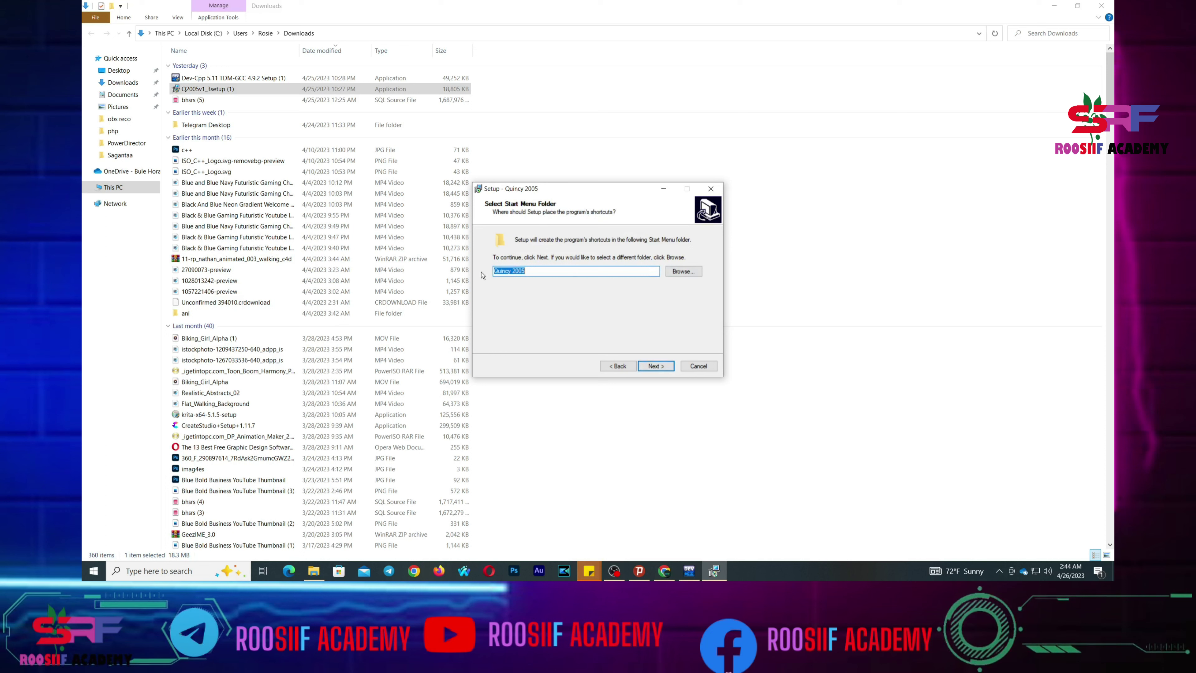
left_click(656, 367)
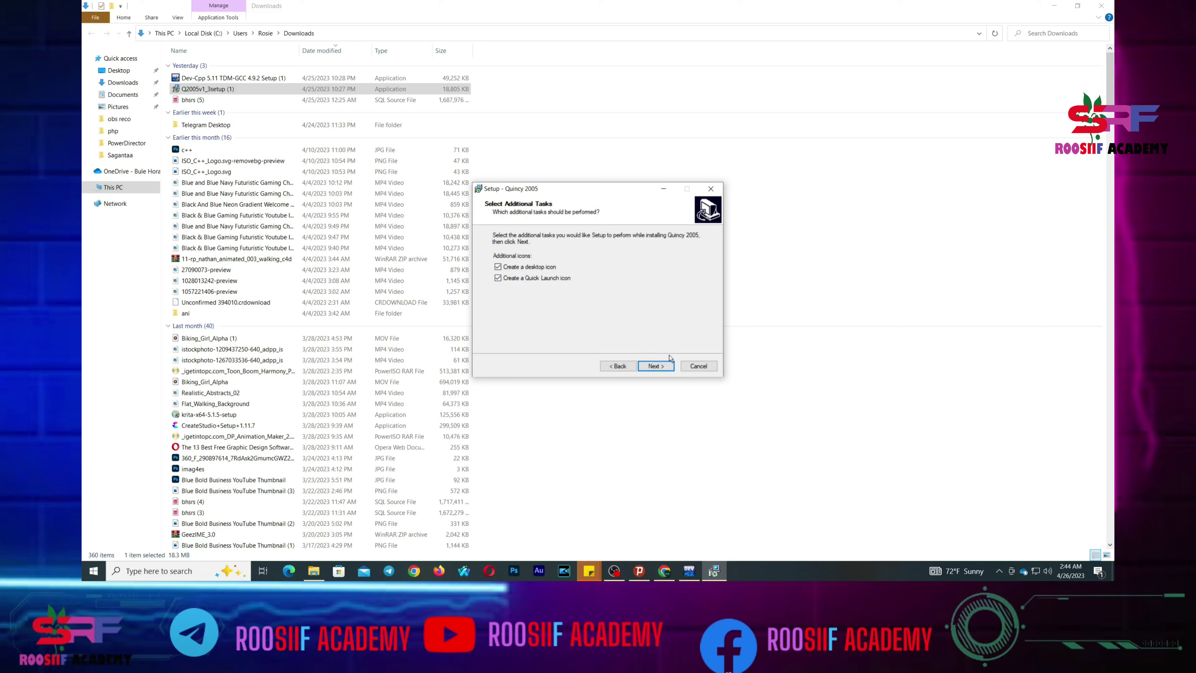
left_click(656, 367)
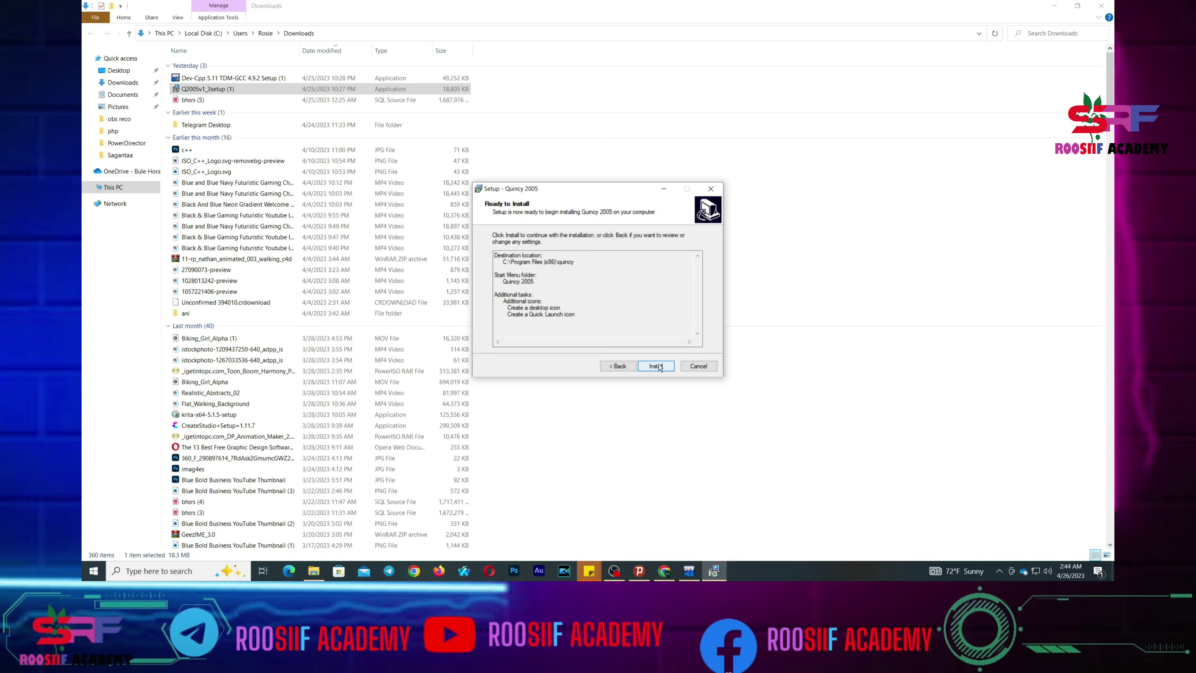
left_click(659, 367)
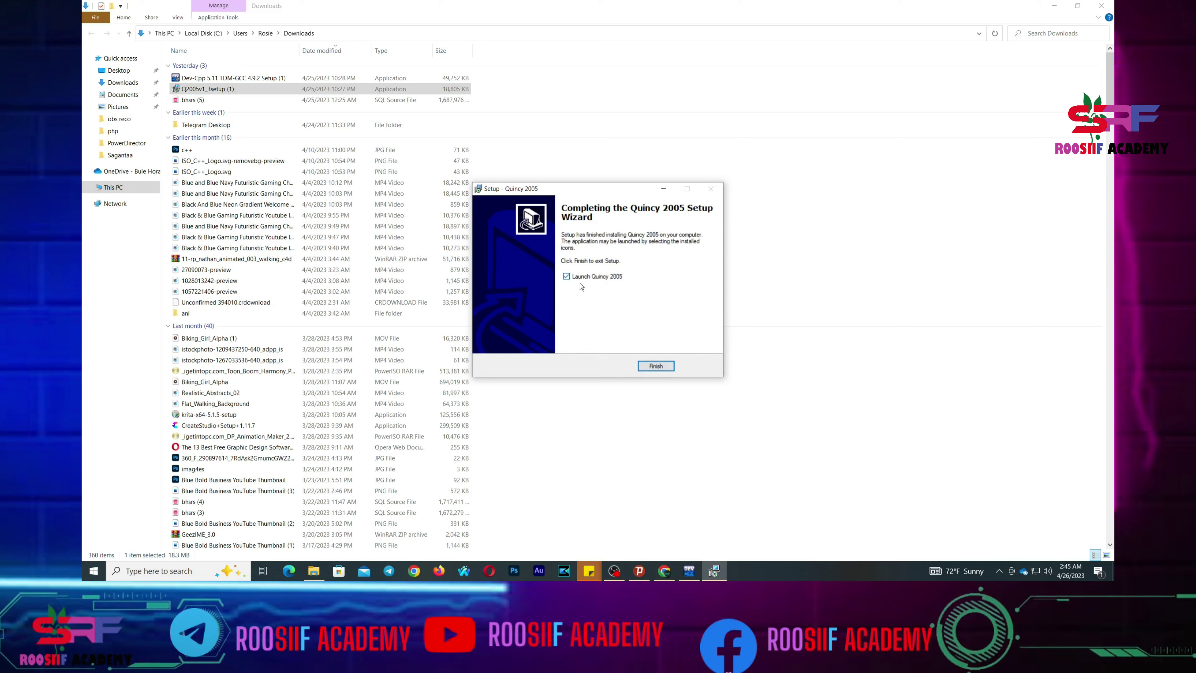
left_click(655, 367)
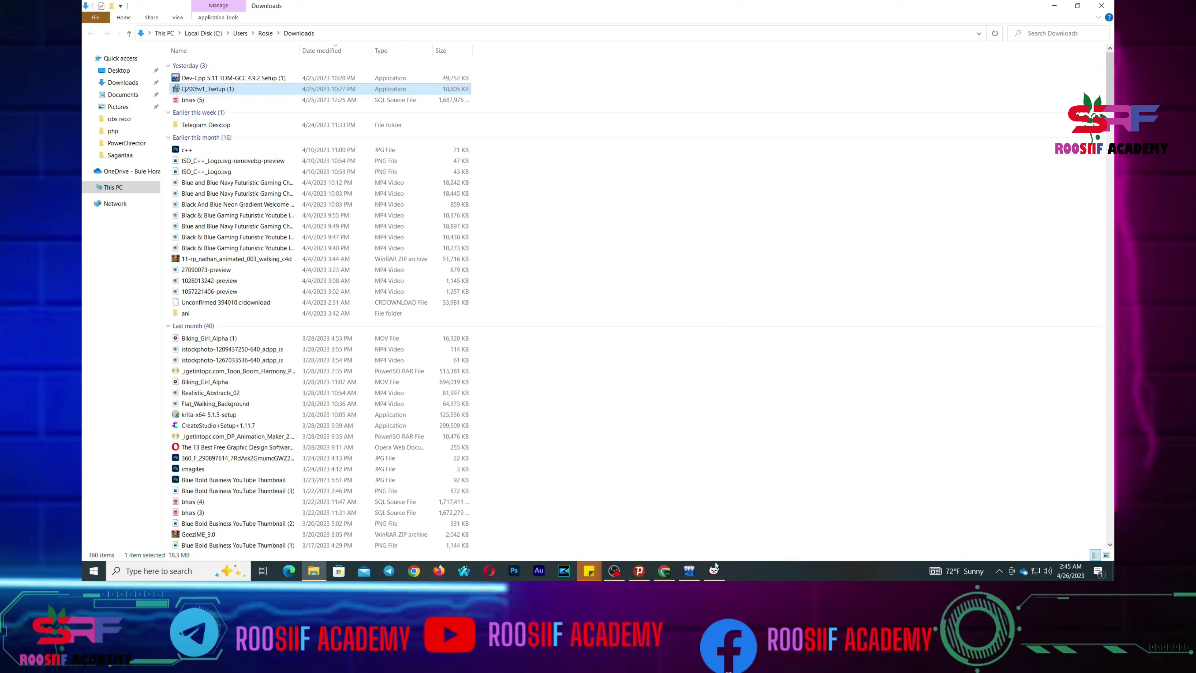
Step: Switch to the Quincy 2005 window and maximize it
mouse_move(715, 571)
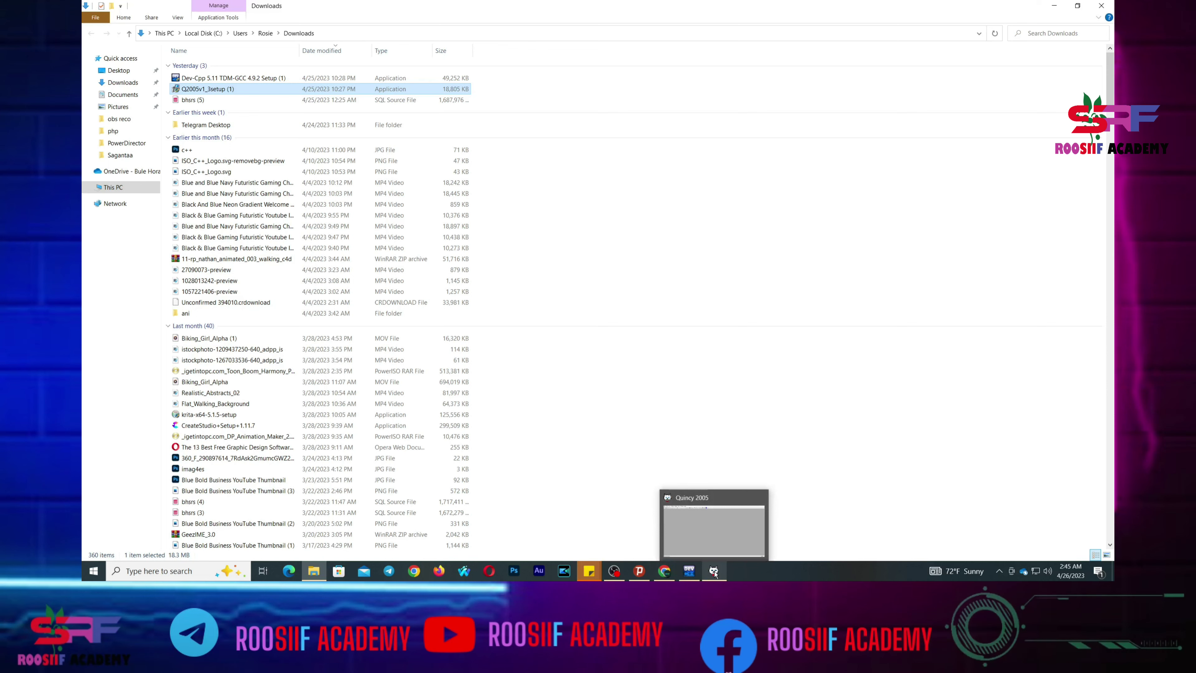
left_click(714, 571)
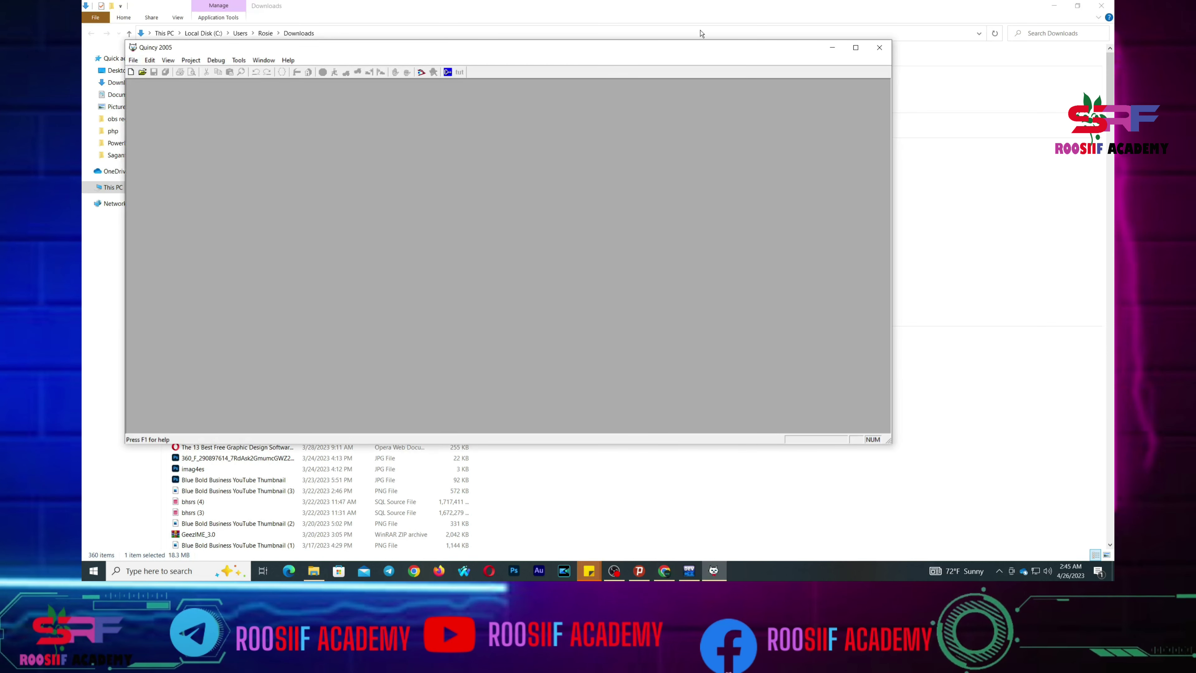
left_click(855, 47)
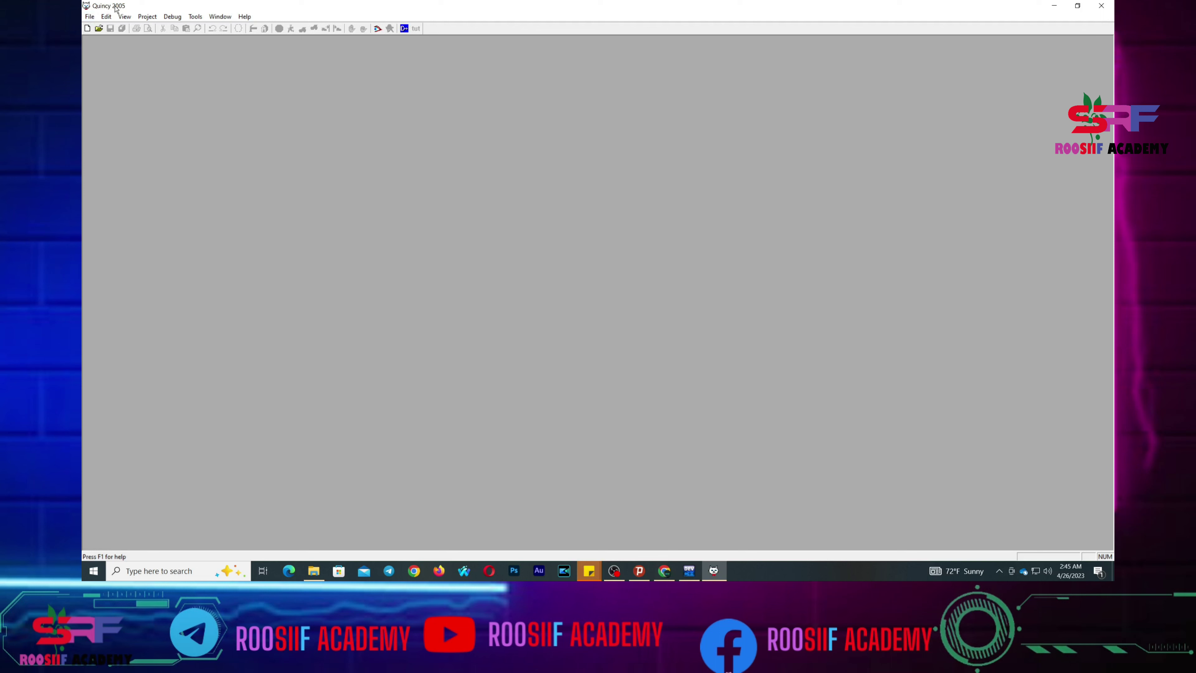
Step: Open the dialog for creating a new file or project
left_click(89, 17)
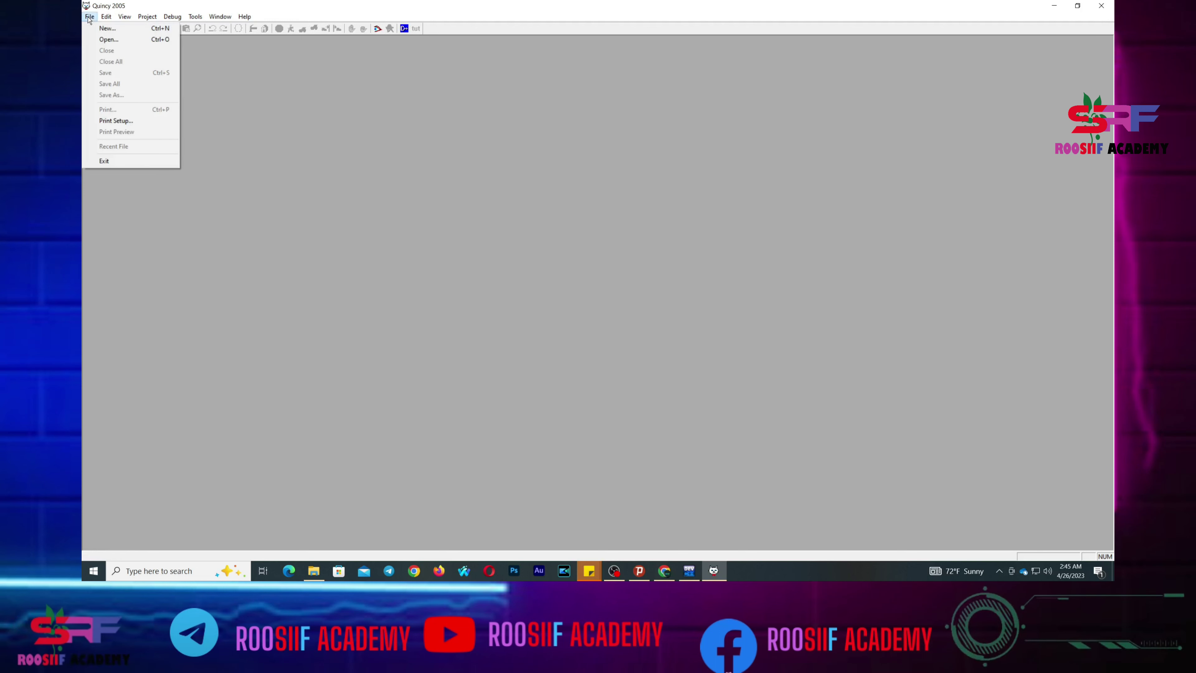
left_click(158, 30)
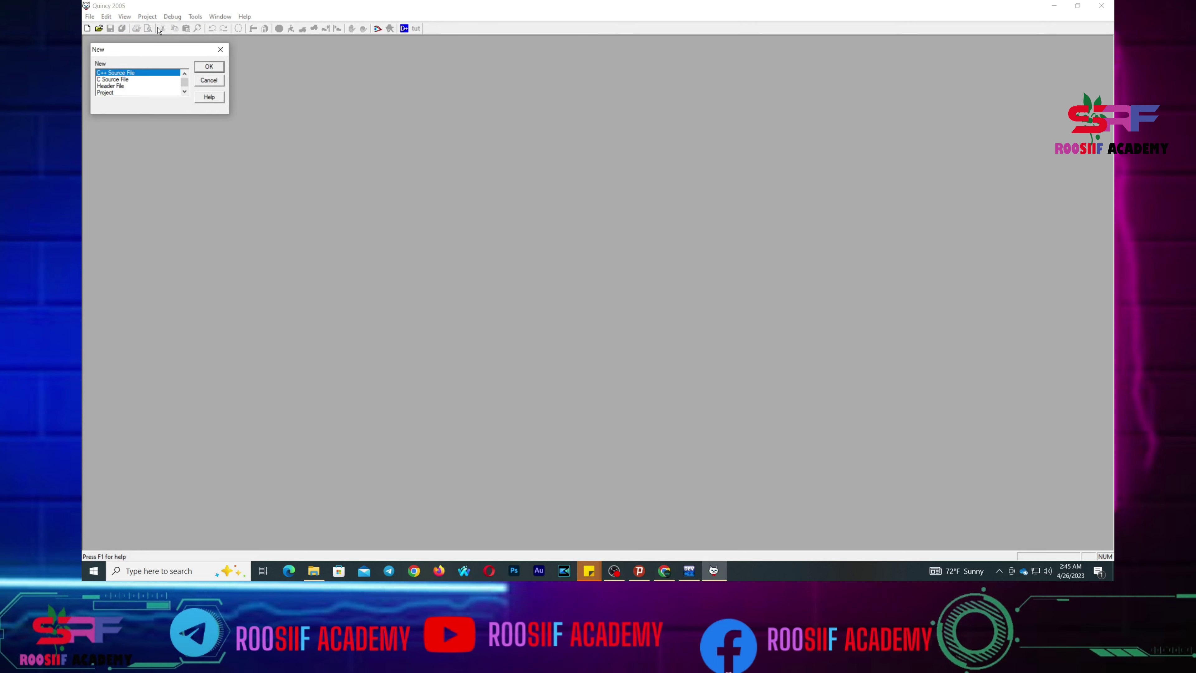